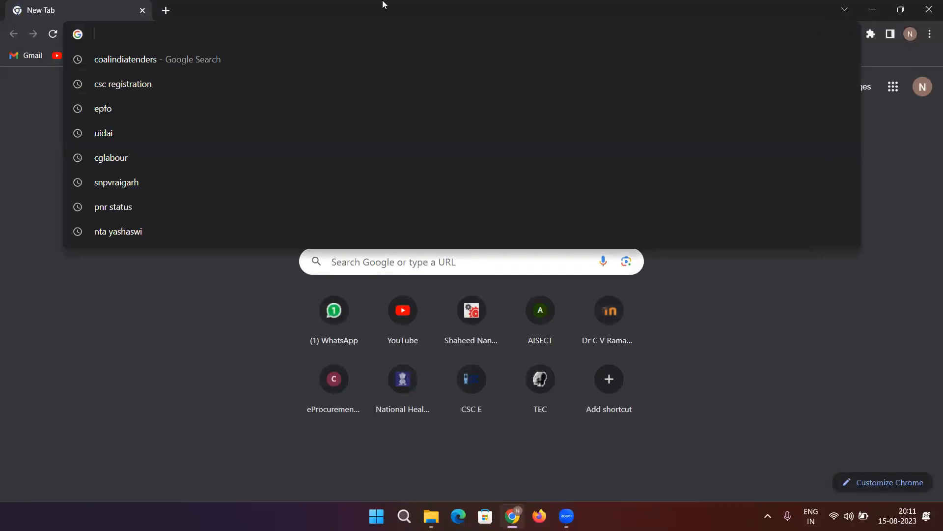
# Rerun the earlier 'coalindiatenders' Google search from the address bar suggestions.
pyautogui.press('Down')
pyautogui.press('Return')
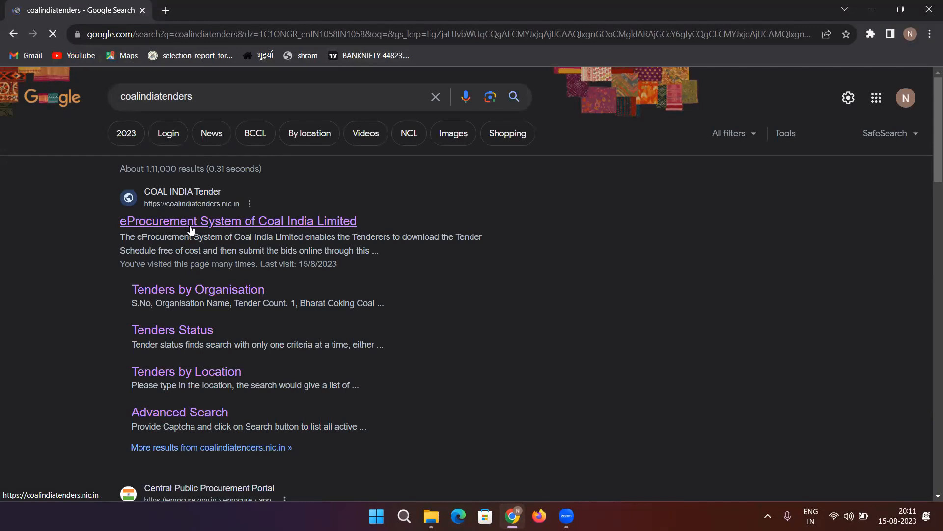
# Open the eProcurement System of Coal India Limited site and go to Online Bidder Enrollment.
pyautogui.click(191, 229)
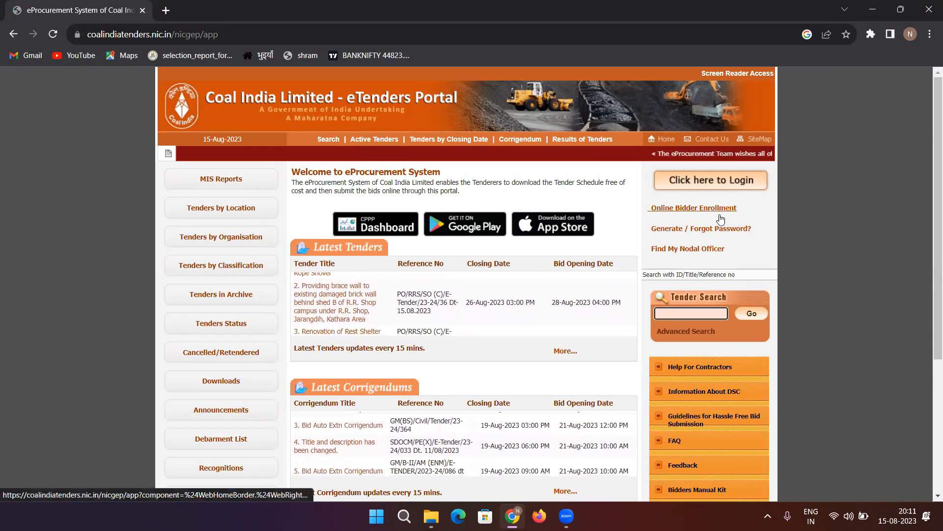
pyautogui.click(677, 213)
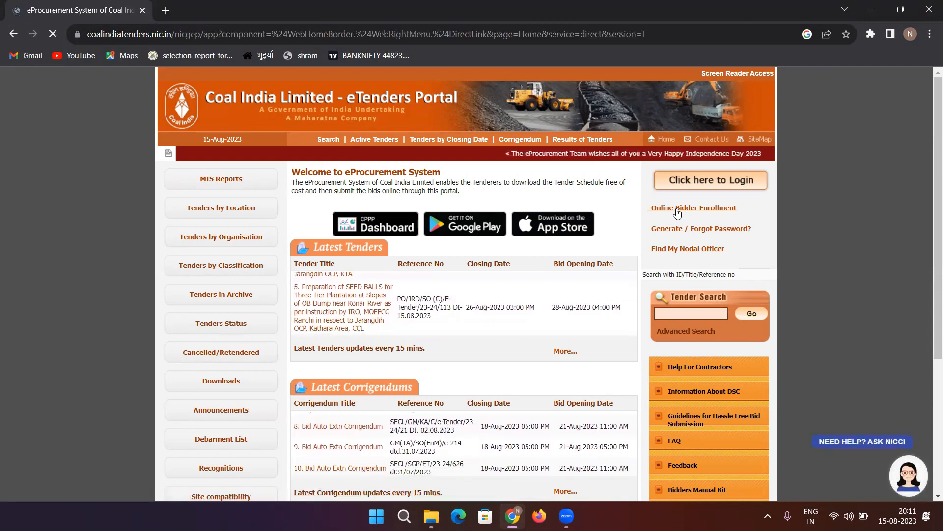
# Scroll through the Company Details and Contact Details sections and open the Establishment Year list.
pyautogui.scroll(-1, 536, 211)
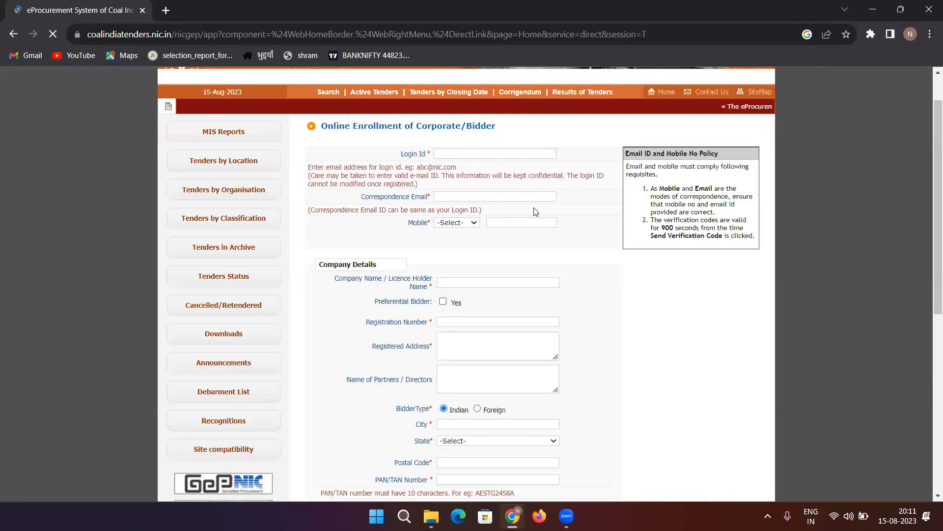
pyautogui.scroll(-7, 535, 212)
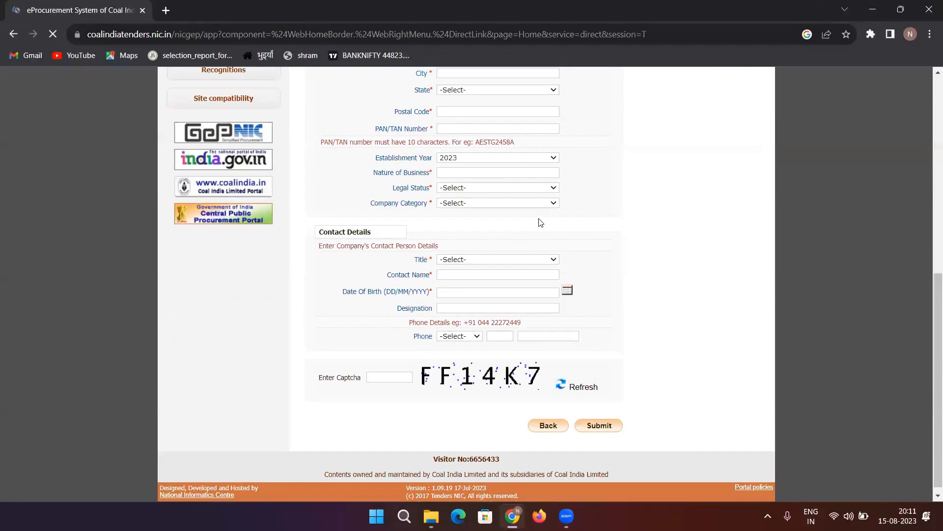
pyautogui.scroll(8, 540, 223)
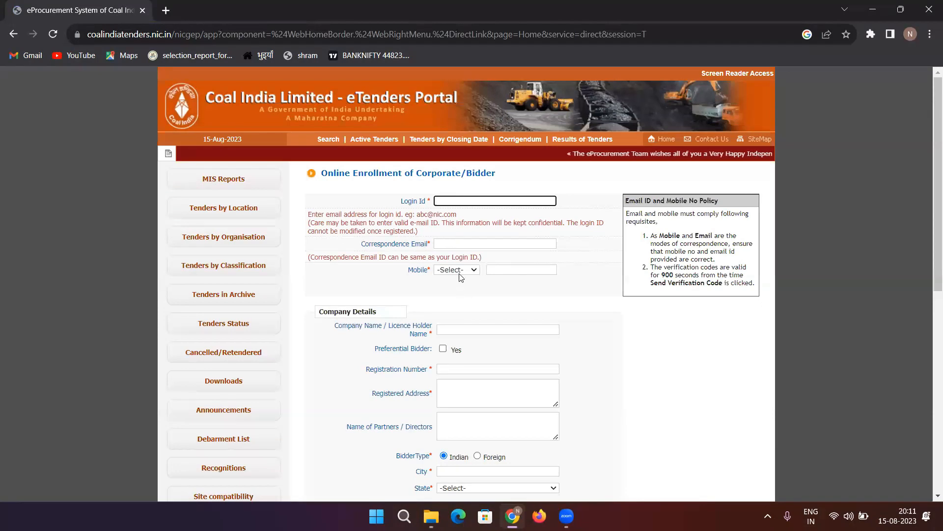
pyautogui.scroll(-1, 432, 338)
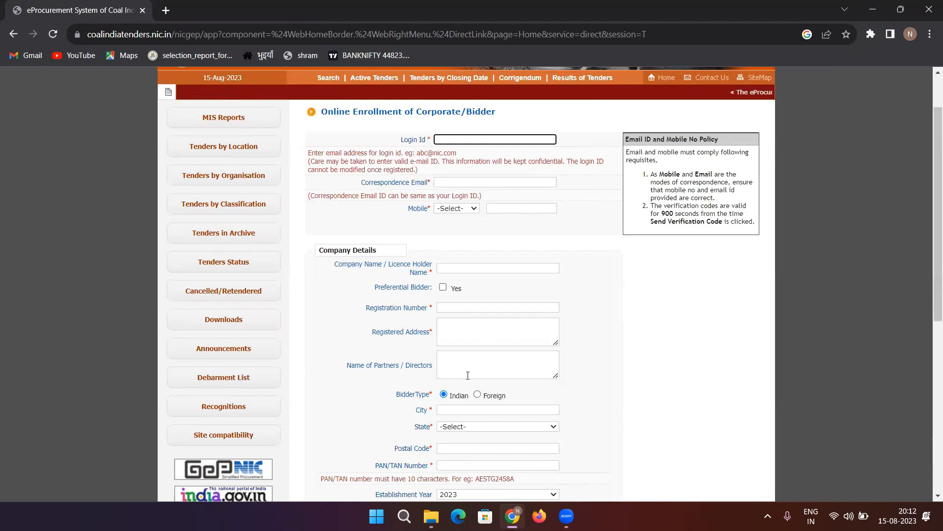
pyautogui.scroll(-1, 472, 359)
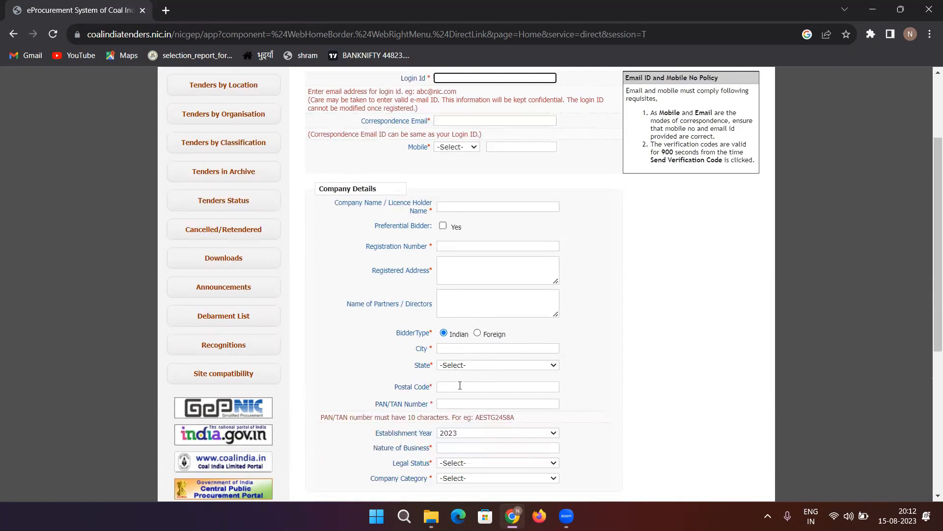
pyautogui.scroll(-1, 460, 386)
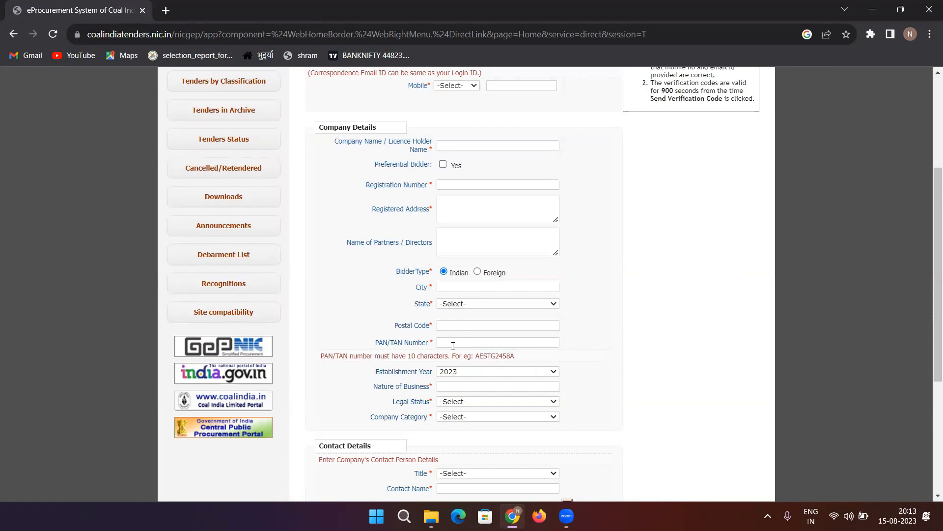
pyautogui.click(465, 372)
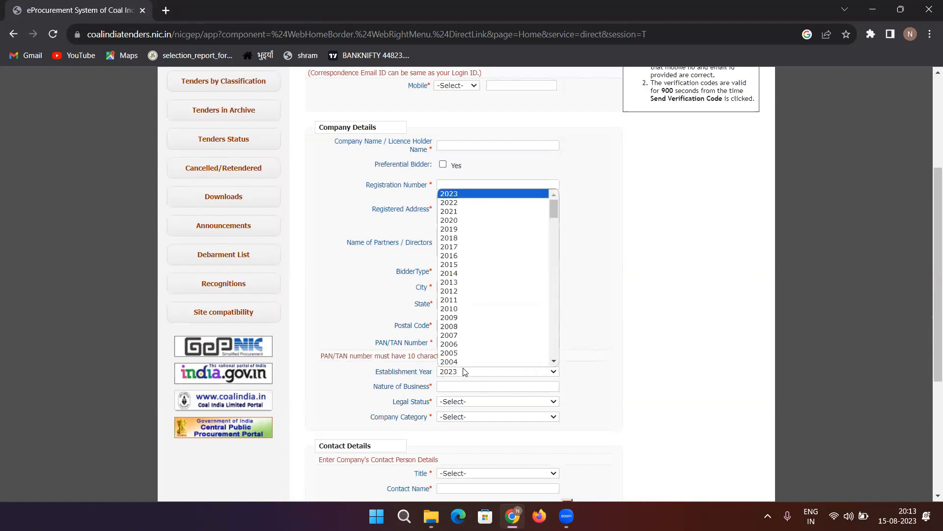
pyautogui.click(465, 372)
pyautogui.click(464, 372)
pyautogui.click(469, 382)
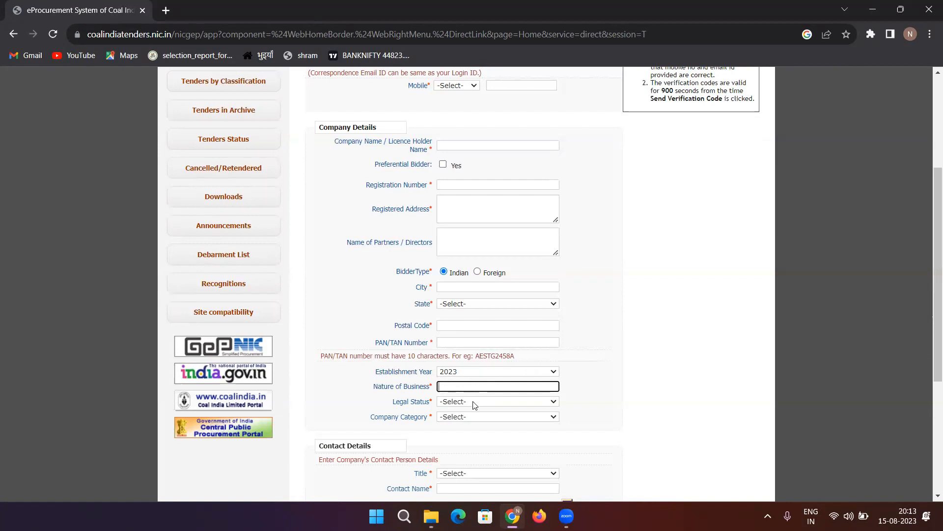
pyautogui.click(475, 403)
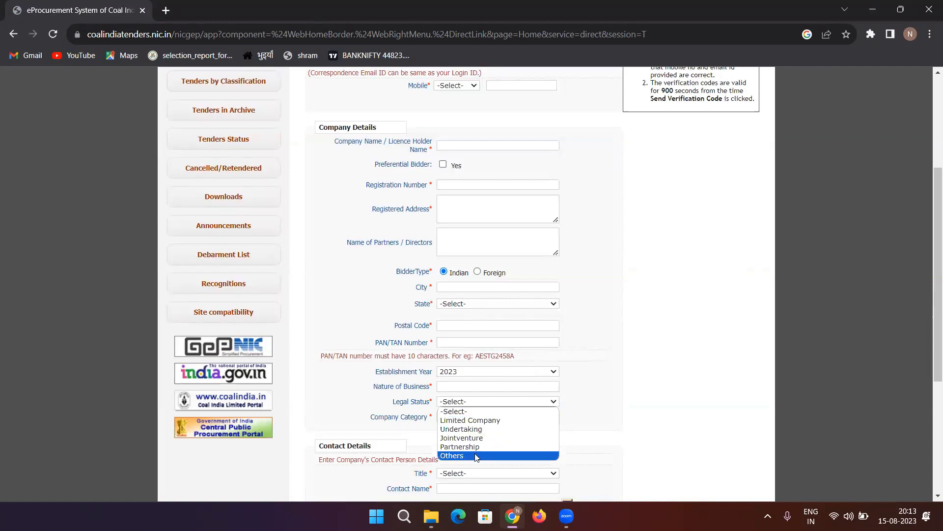
pyautogui.click(417, 430)
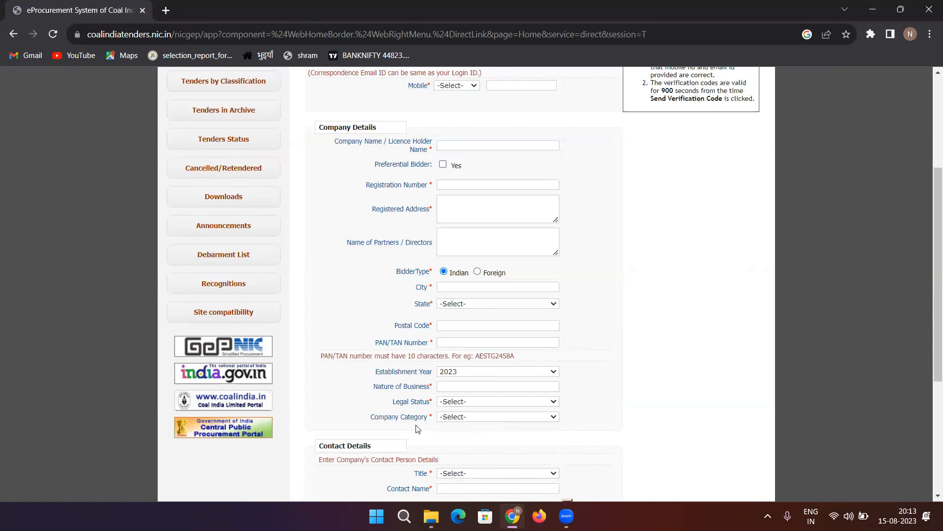
pyautogui.scroll(-1, 417, 429)
pyautogui.click(460, 356)
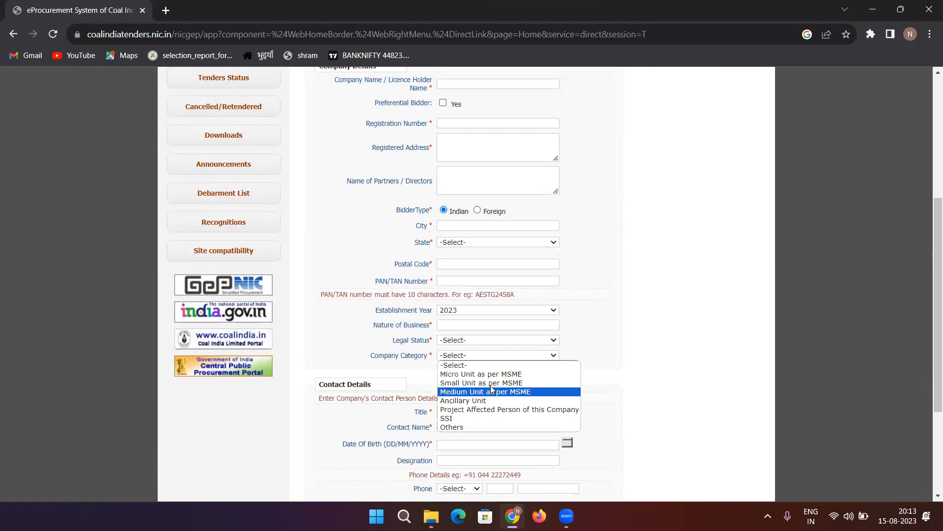
pyautogui.click(397, 370)
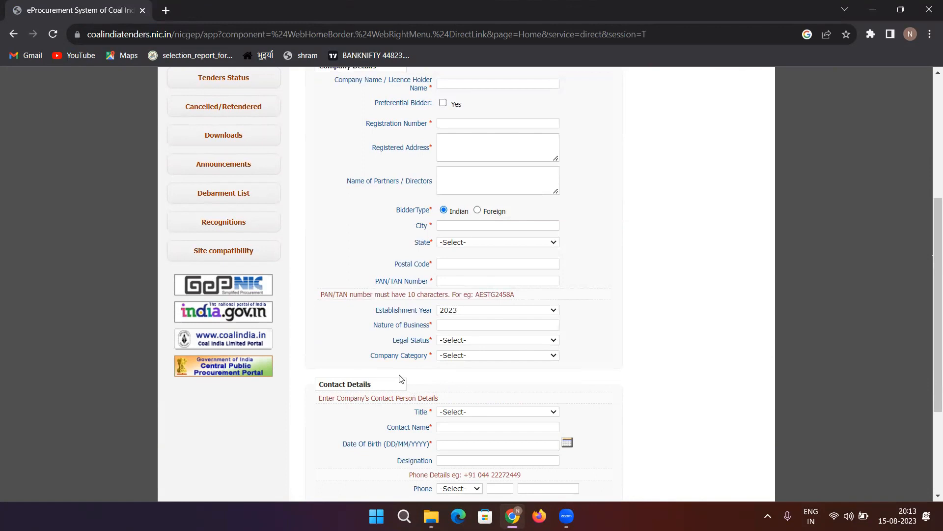
pyautogui.scroll(-3, 399, 378)
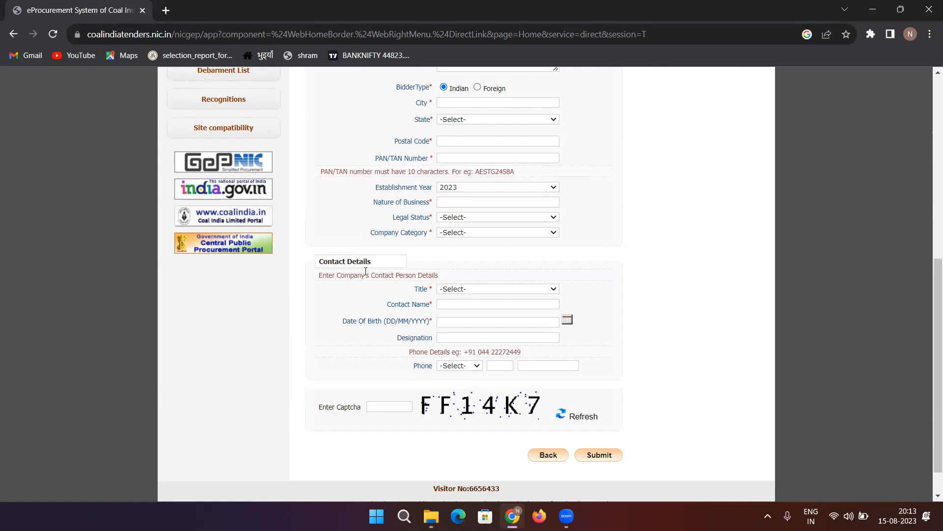
pyautogui.click(515, 290)
pyautogui.click(513, 287)
pyautogui.click(517, 303)
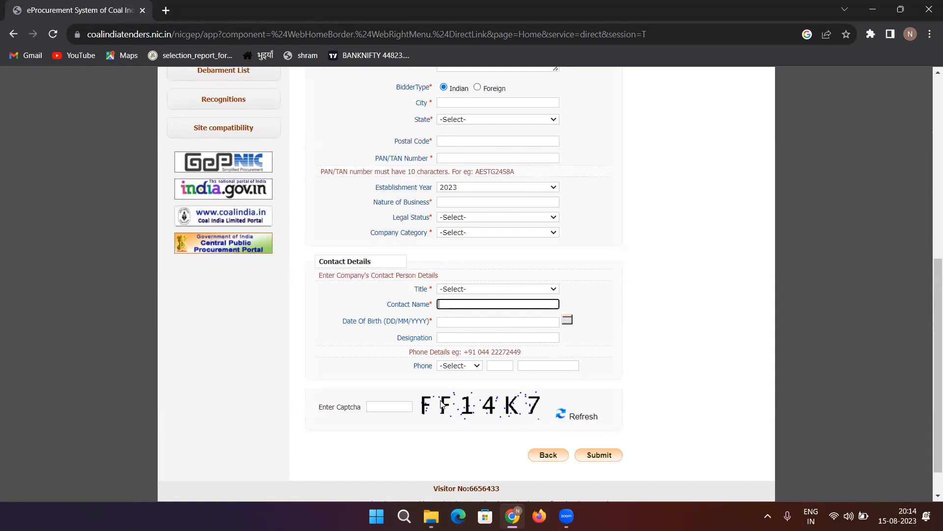
pyautogui.click(574, 418)
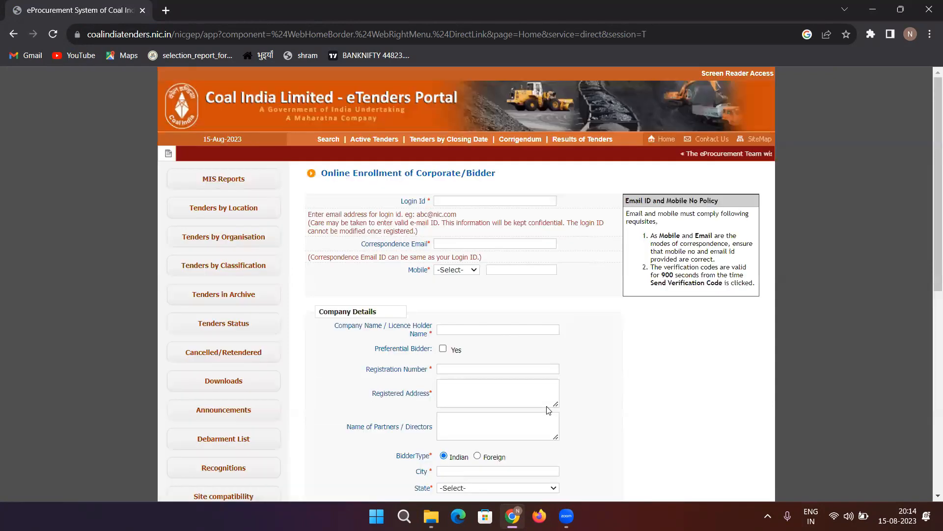
pyautogui.click(478, 201)
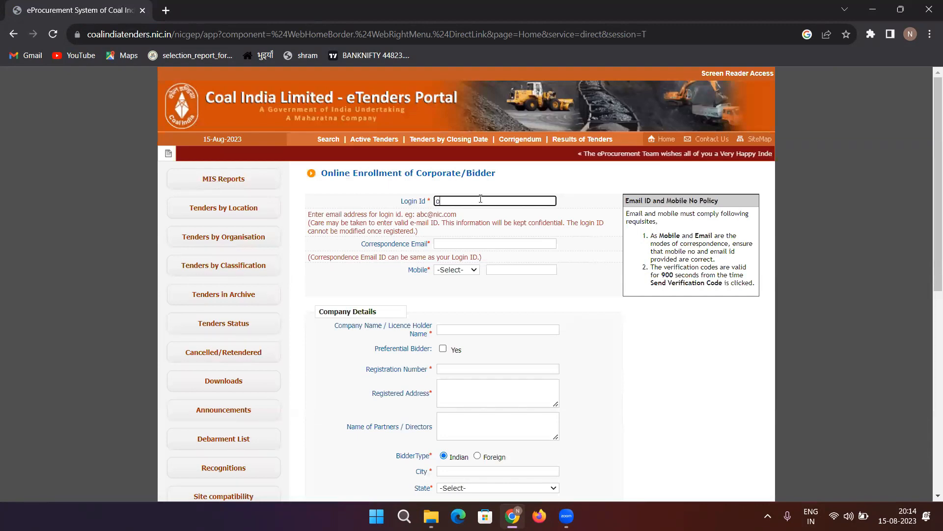
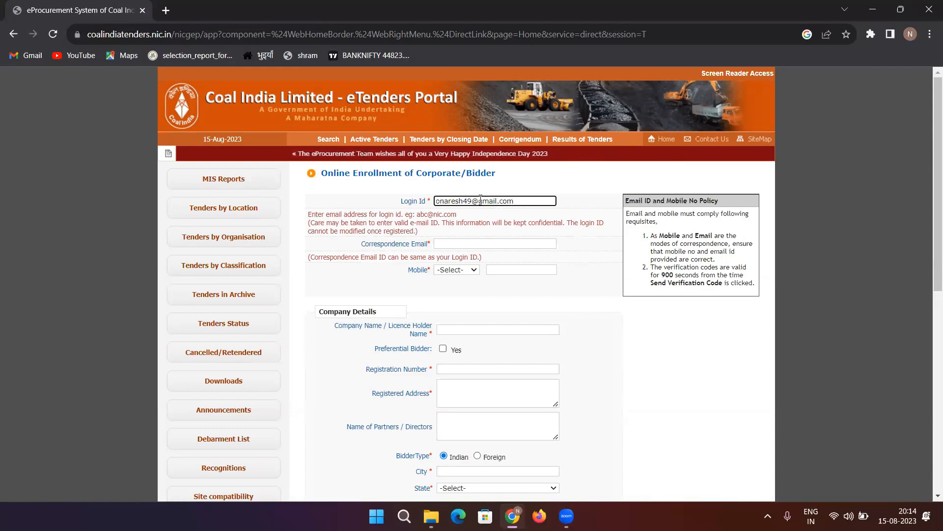
# Enter the bidder's Gmail address as both the Login Id and the Correspondence Email.
pyautogui.press('Tab')
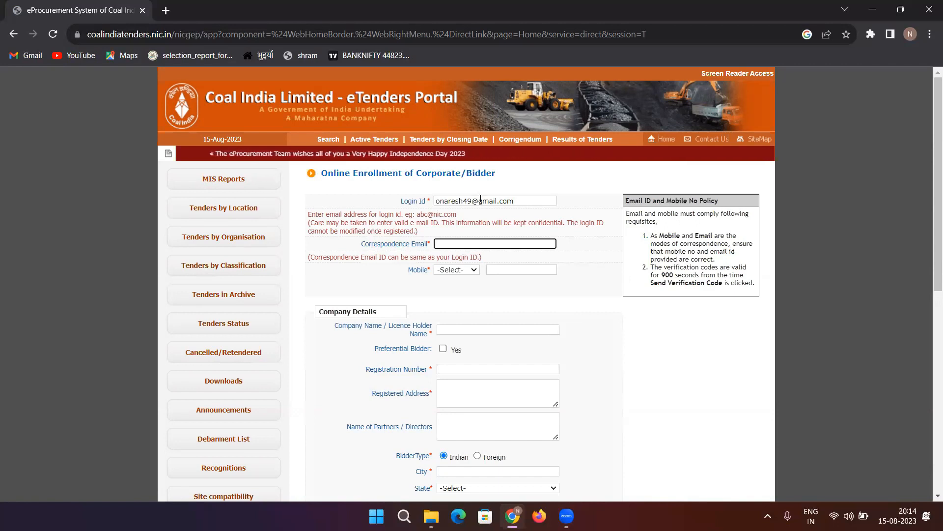
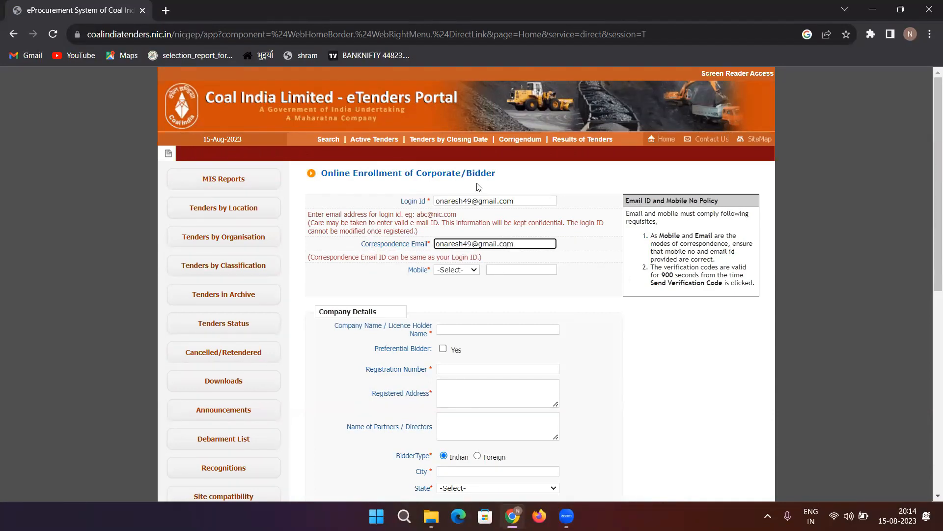
pyautogui.click(470, 273)
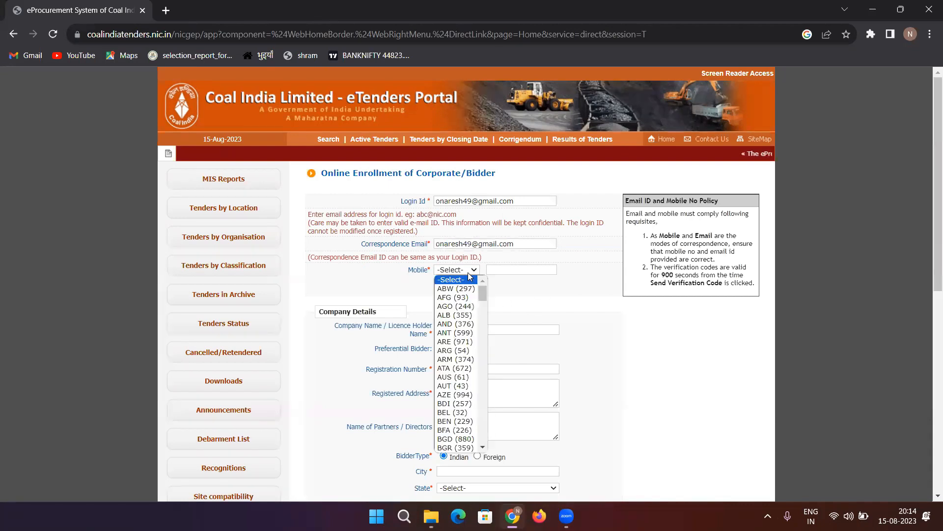
# Set the mobile country code to IND (91).
pyautogui.scroll(-10, 450, 385)
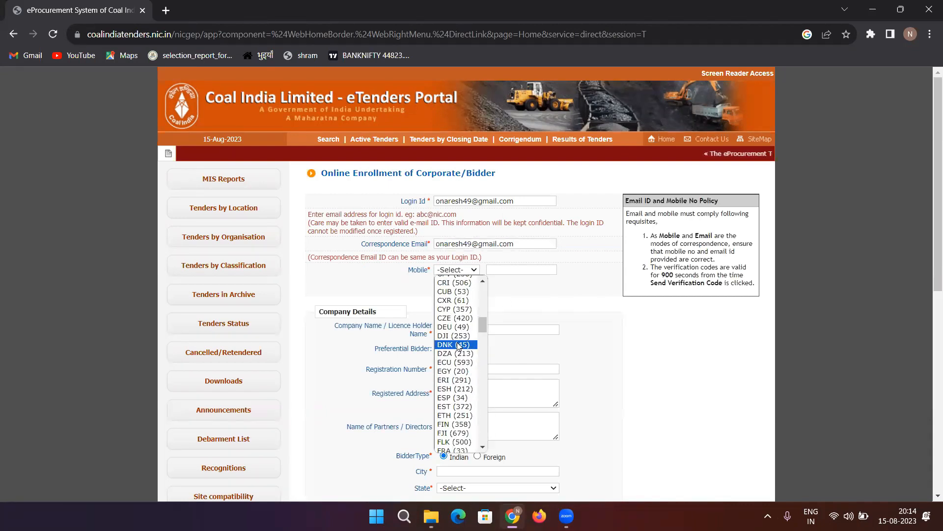
pyautogui.scroll(5, 456, 303)
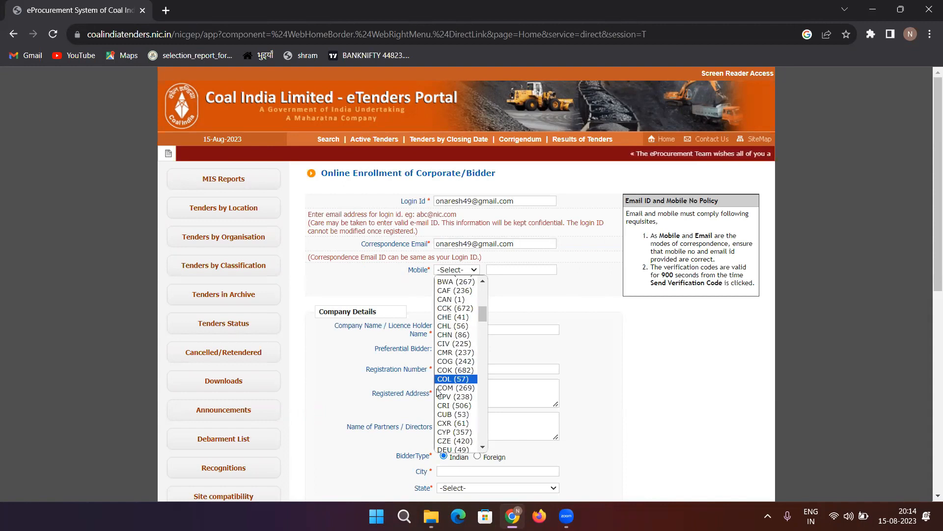
pyautogui.scroll(-3, 453, 431)
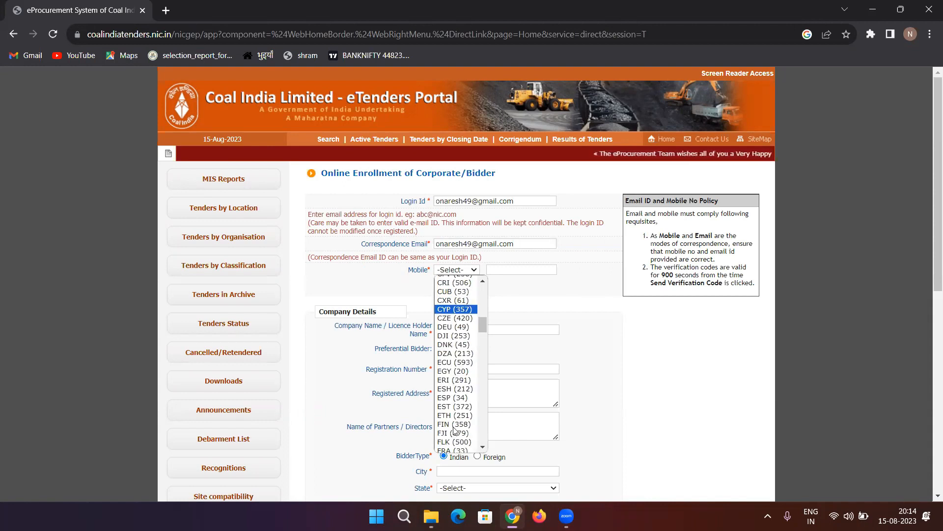
pyautogui.scroll(-5, 467, 373)
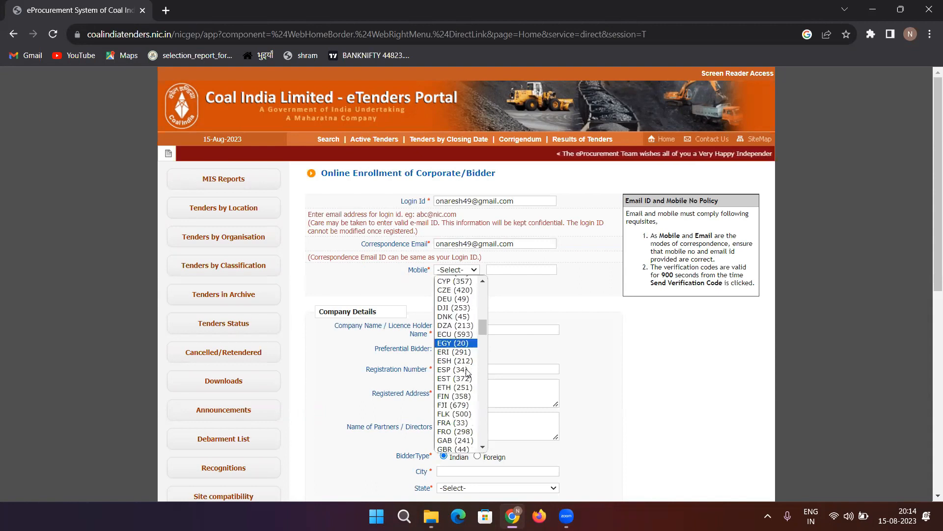
pyautogui.scroll(10, 464, 384)
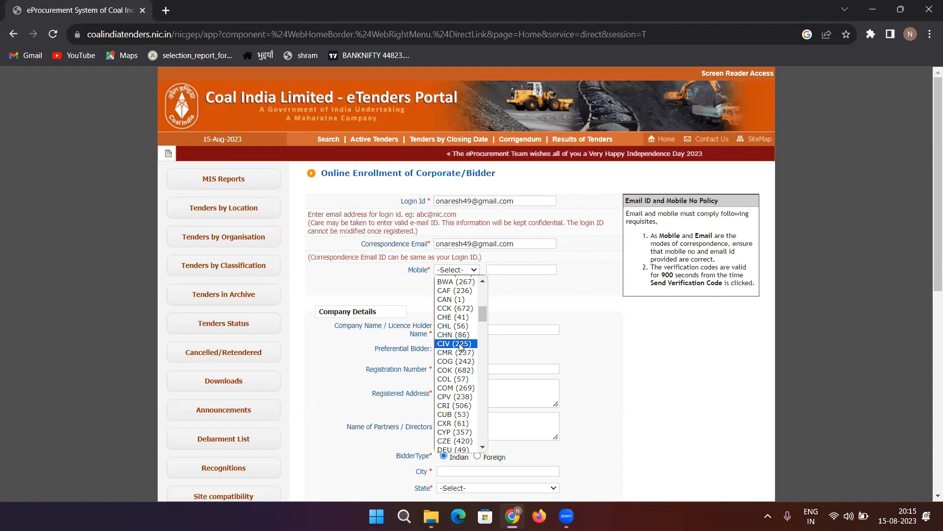
pyautogui.press('i')
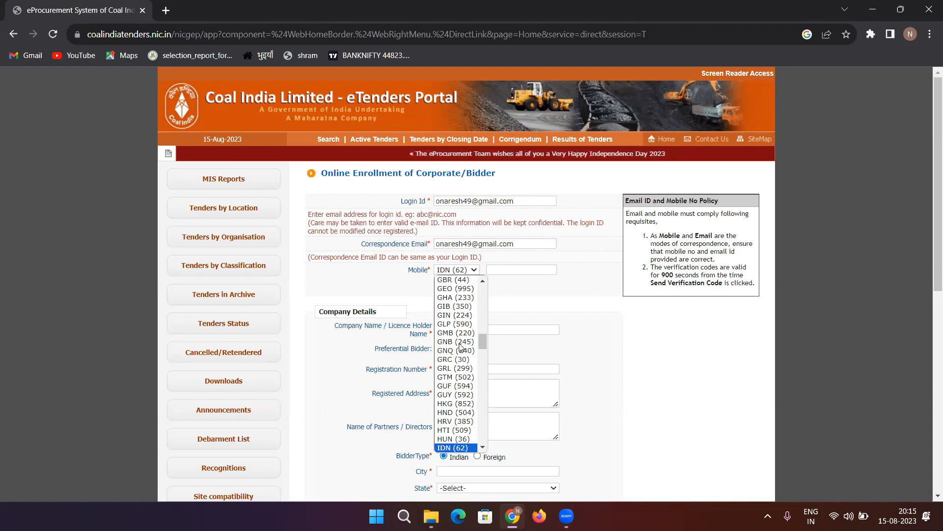
pyautogui.press('i')
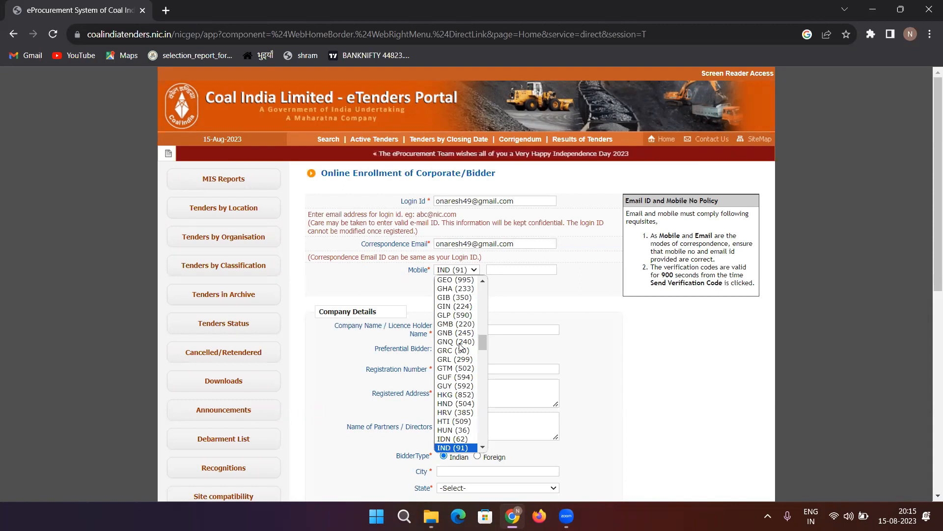
pyautogui.press('Return')
# Enter the bidder's mobile number, correcting the mistyped digits.
pyautogui.click(540, 270)
pyautogui.write('900')
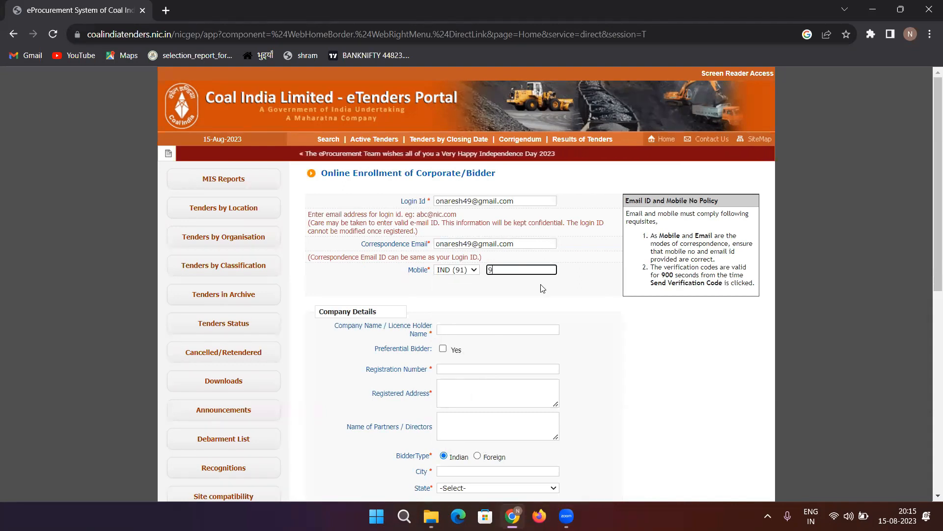
pyautogui.press('BackSpace')
pyautogui.press('BackSpace')
pyautogui.press('BackSpace')
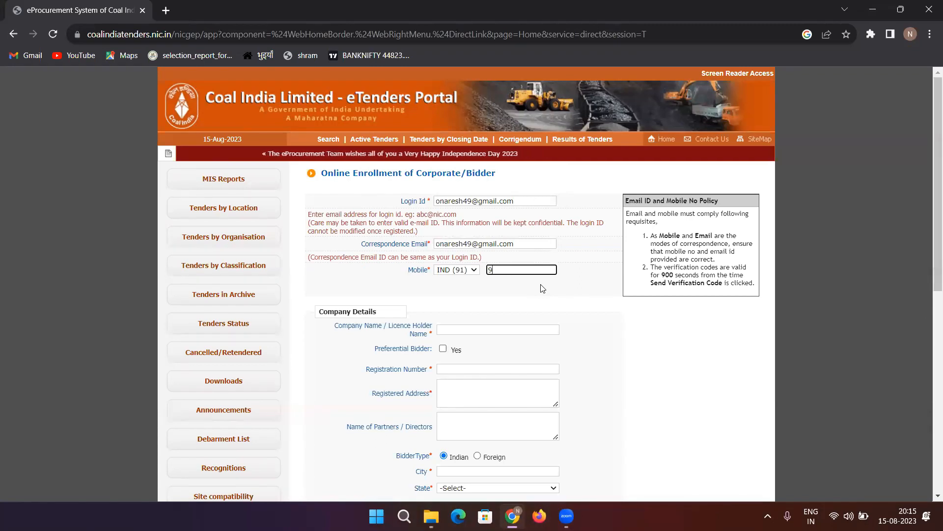
pyautogui.write('6862666')
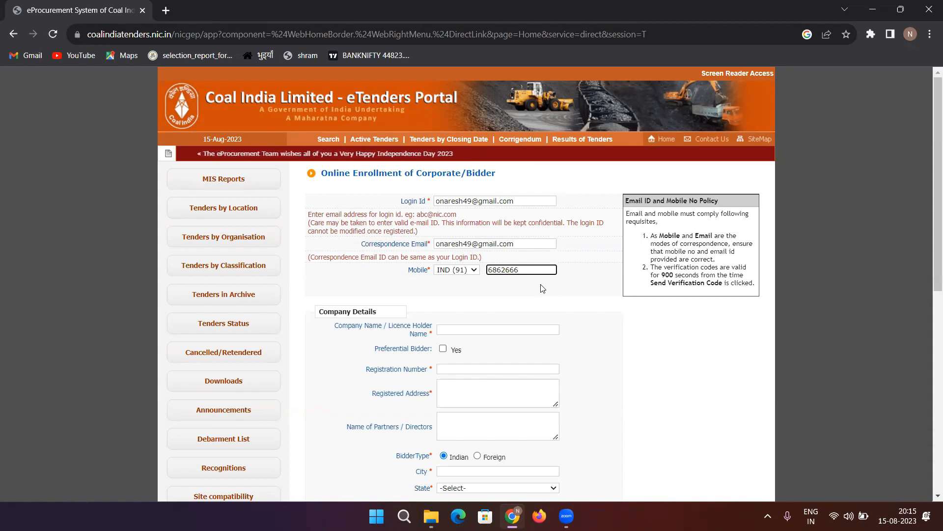
pyautogui.hotkey('ctrl', 'a')
pyautogui.press('BackSpace')
pyautogui.write('68')
pyautogui.press('BackSpace')
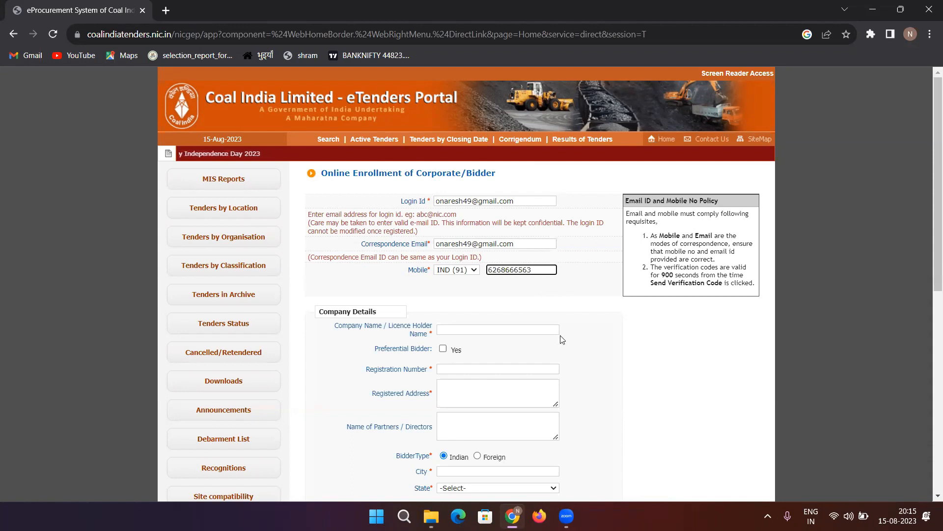
pyautogui.click(526, 328)
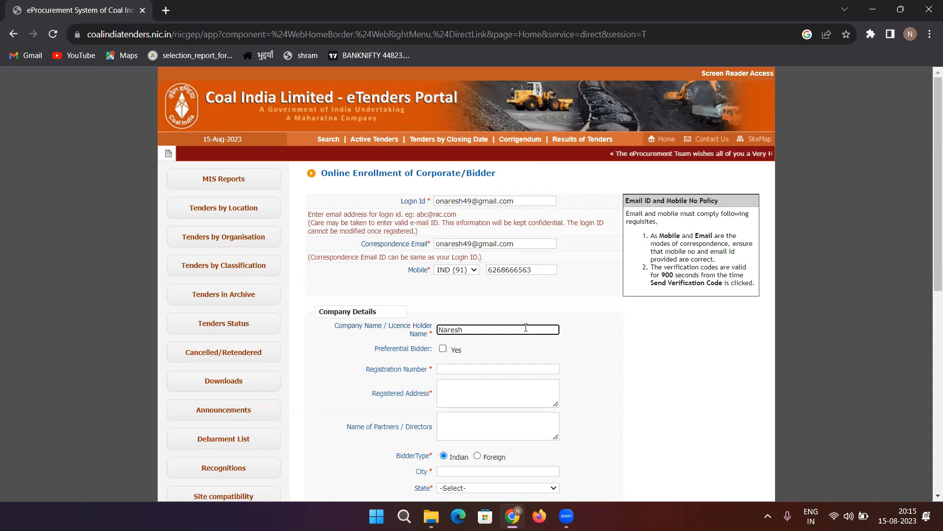
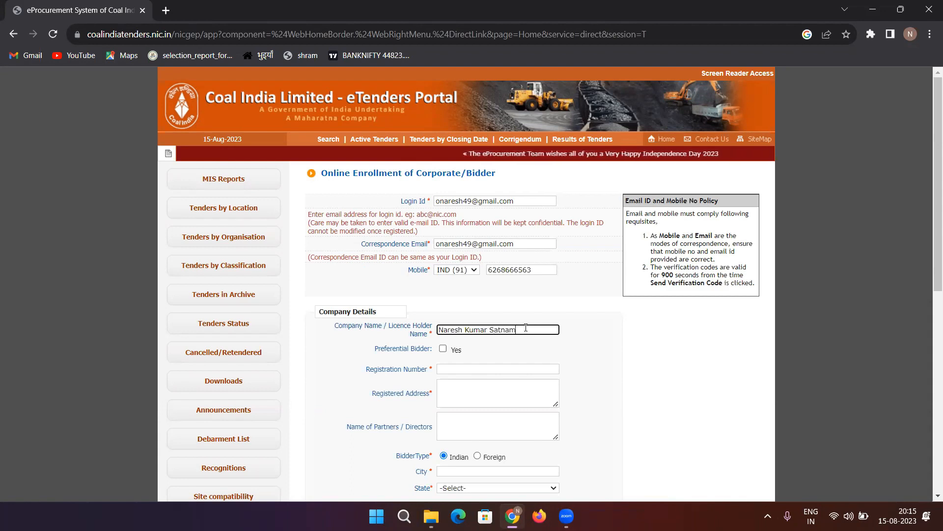
# Enter the licence holder's full name in Company Name / Licence Holder Name.
pyautogui.press('Tab')
pyautogui.press('Tab')
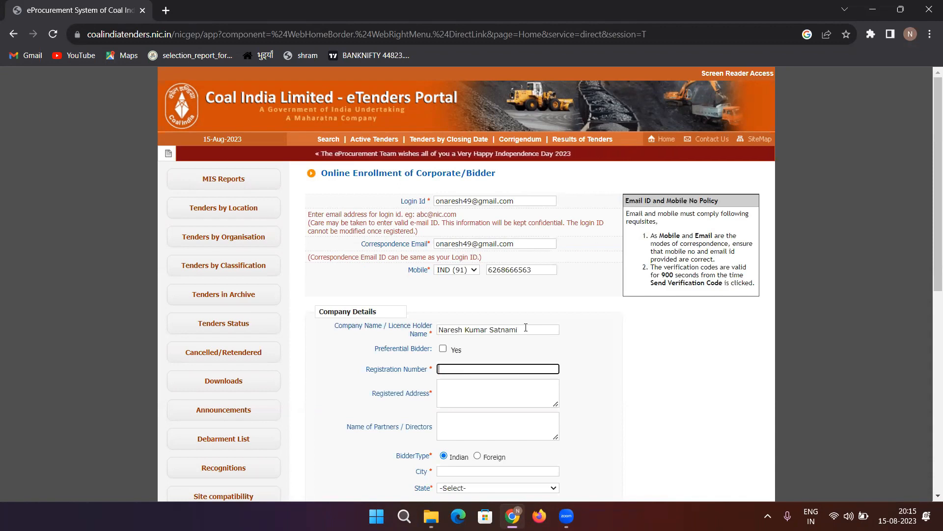
# Enter the company's Udyam registration number in the Registration Number field.
pyautogui.write('u')
pyautogui.press('BackSpace')
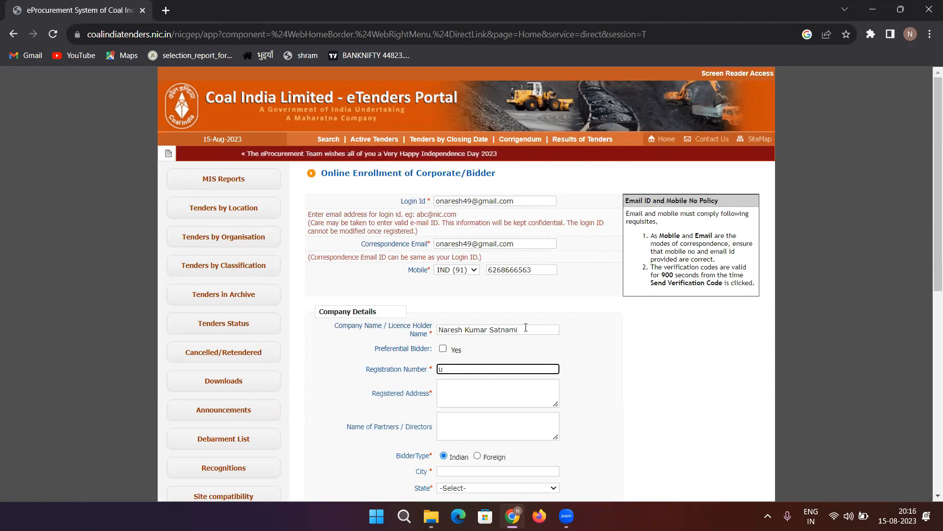
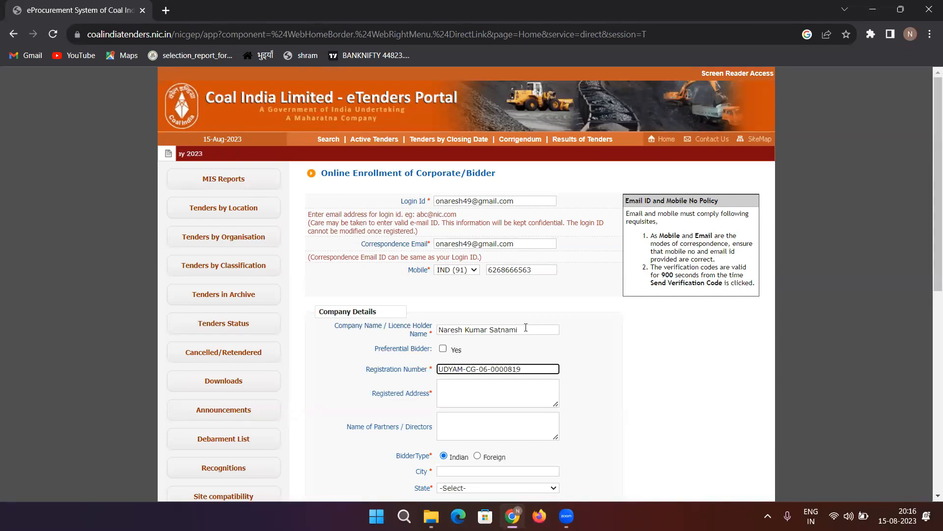
pyautogui.click(518, 392)
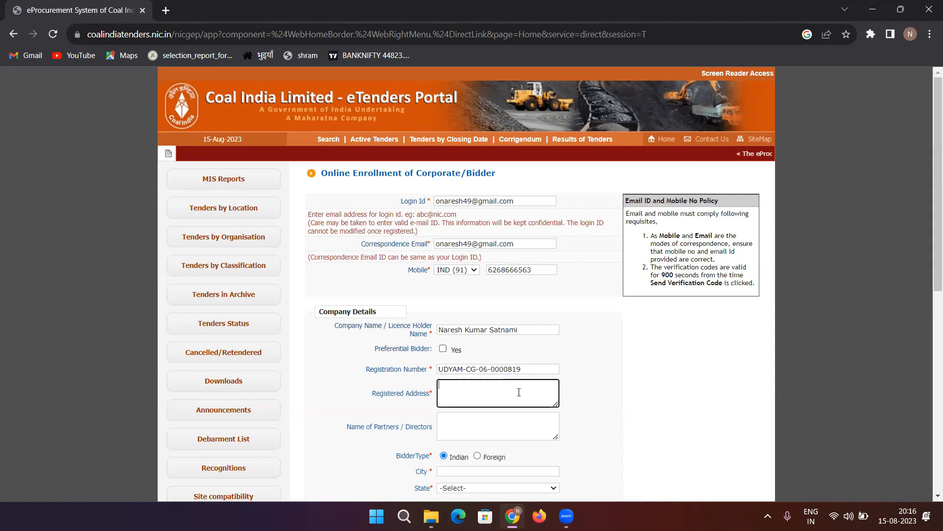
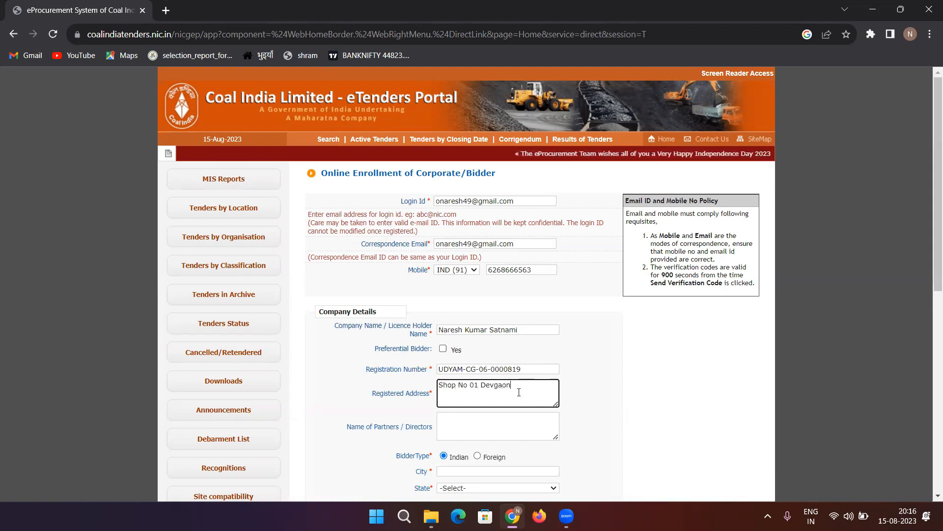
# Fill in the shop's registered address and its city.
pyautogui.press('Tab')
pyautogui.press('Tab')
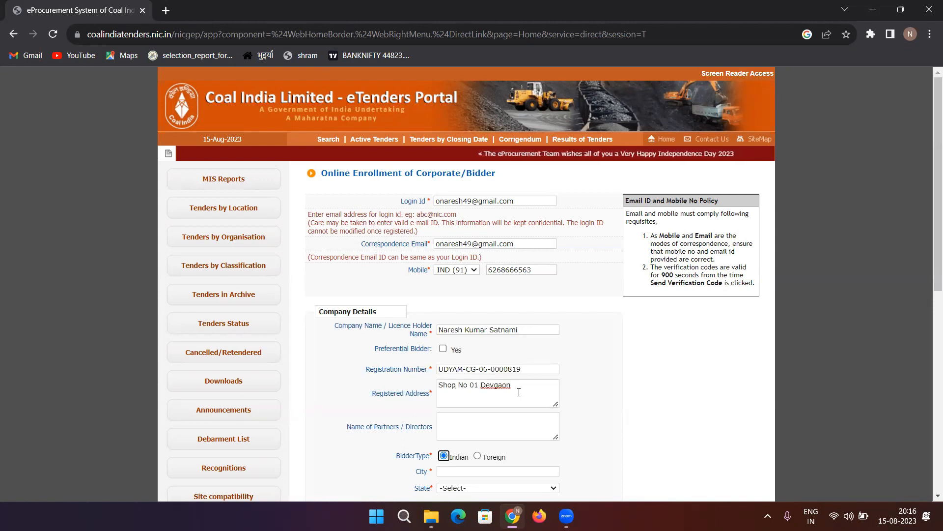
pyautogui.press('Tab')
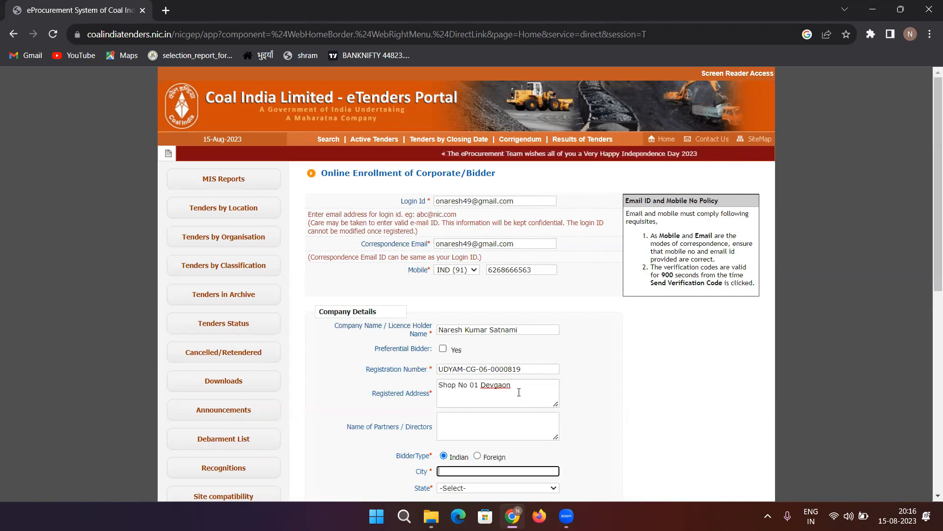
pyautogui.write('janjgir')
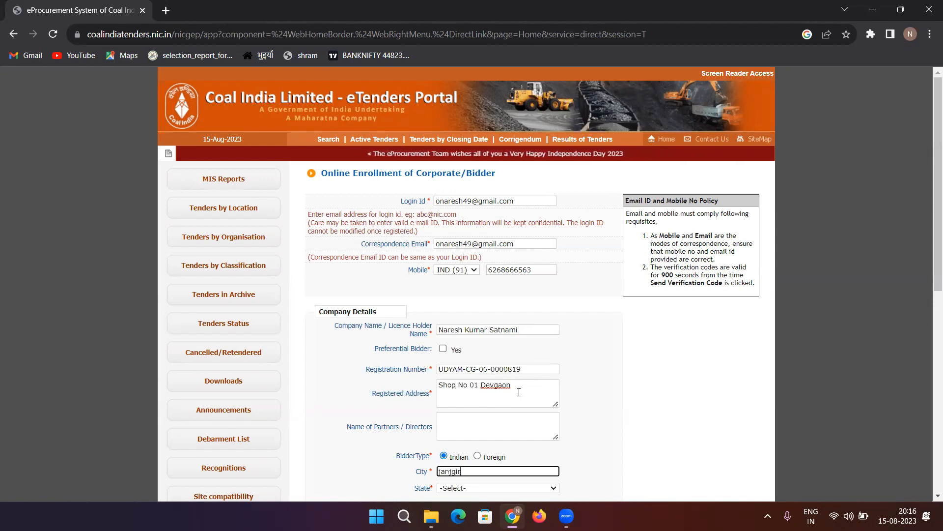
pyautogui.write(' champa')
pyautogui.press('Tab')
pyautogui.press('Tab')
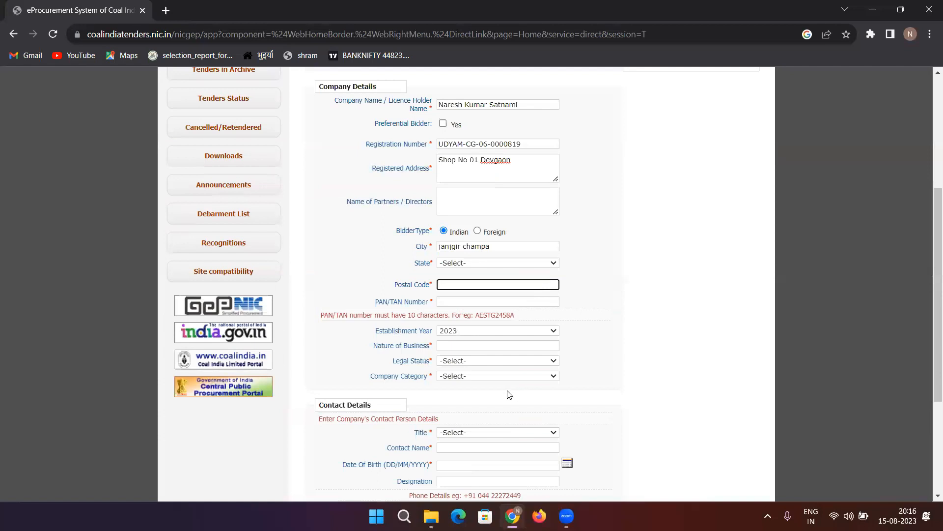
# Choose Chhattishgarh as State, then move through Postal Code, PAN/TAN, Establishment Year and Nature of Business.
pyautogui.click(461, 263)
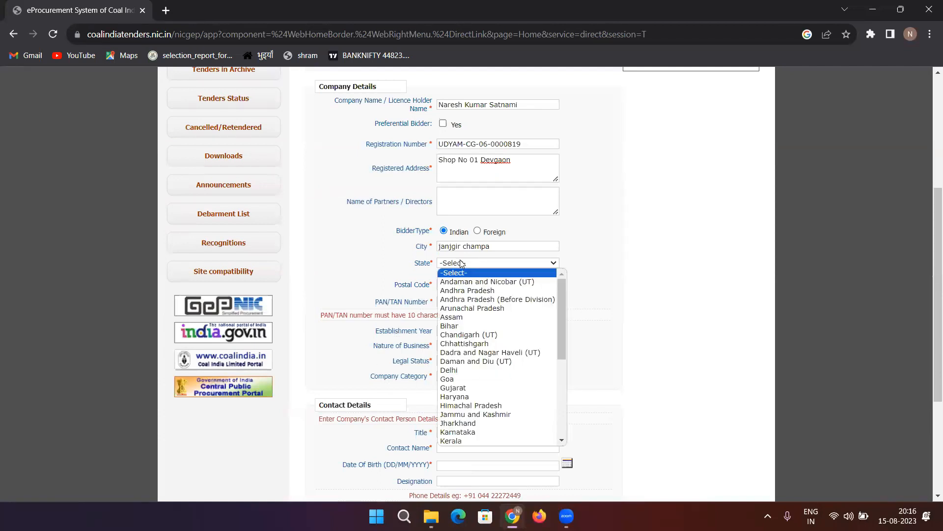
pyautogui.press('c')
pyautogui.press('c')
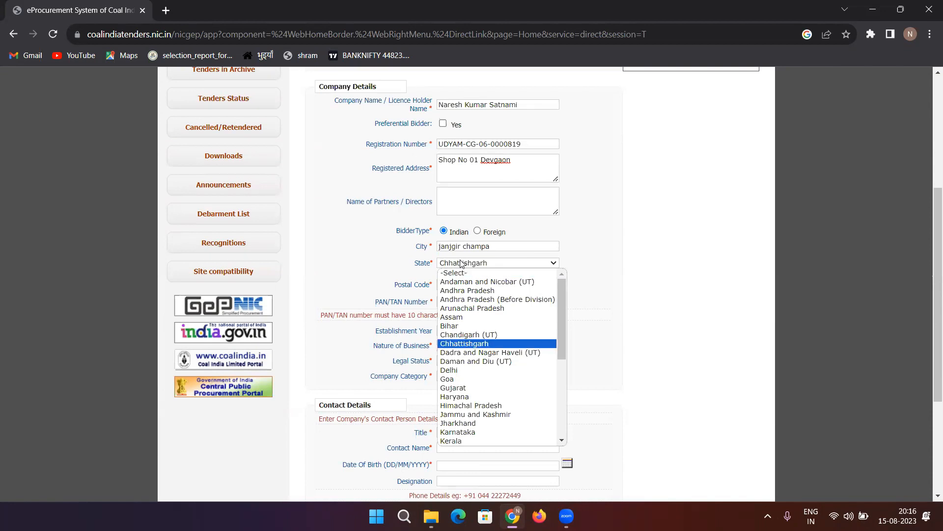
pyautogui.press('Return')
pyautogui.press('Tab')
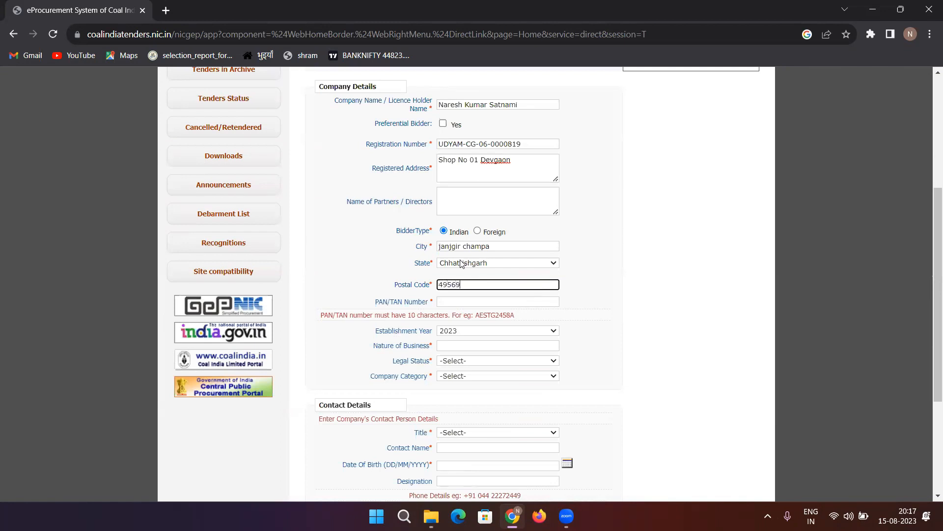
pyautogui.press('Tab')
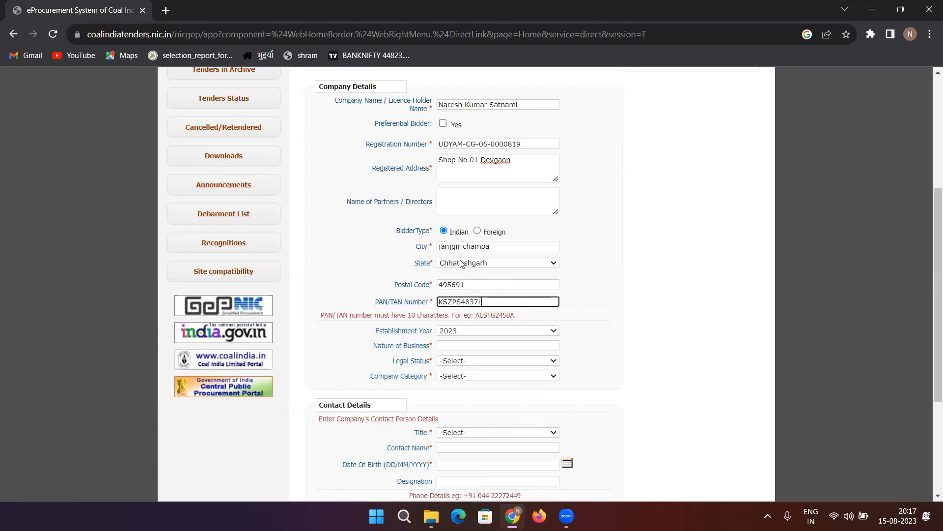
pyautogui.press('Tab')
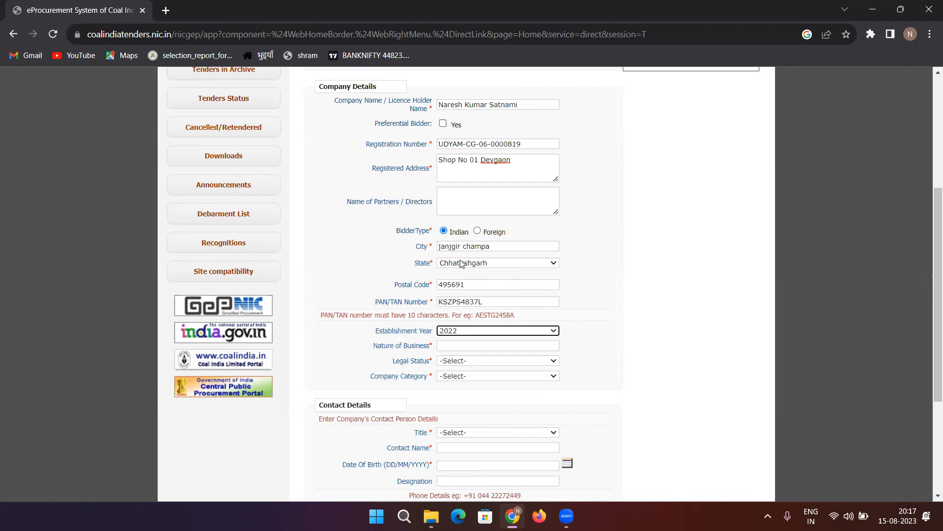
pyautogui.press('Tab')
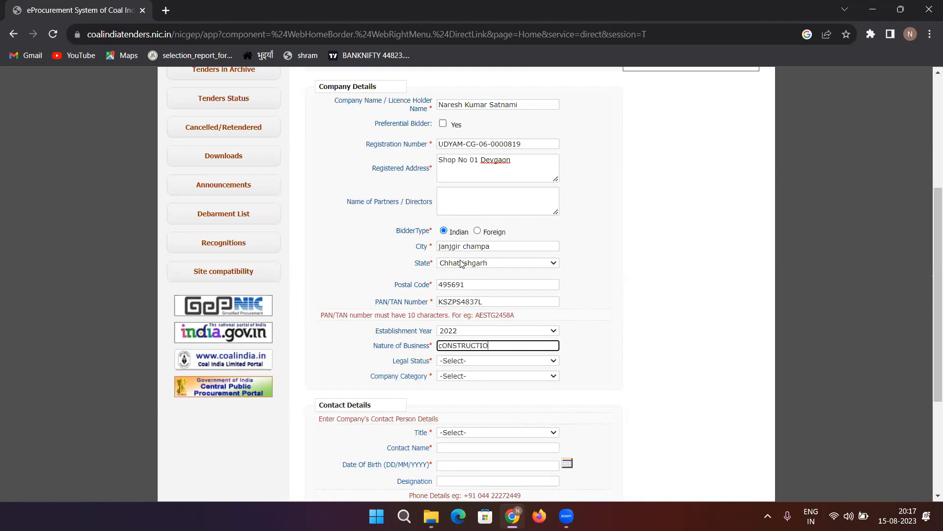
pyautogui.press('Tab')
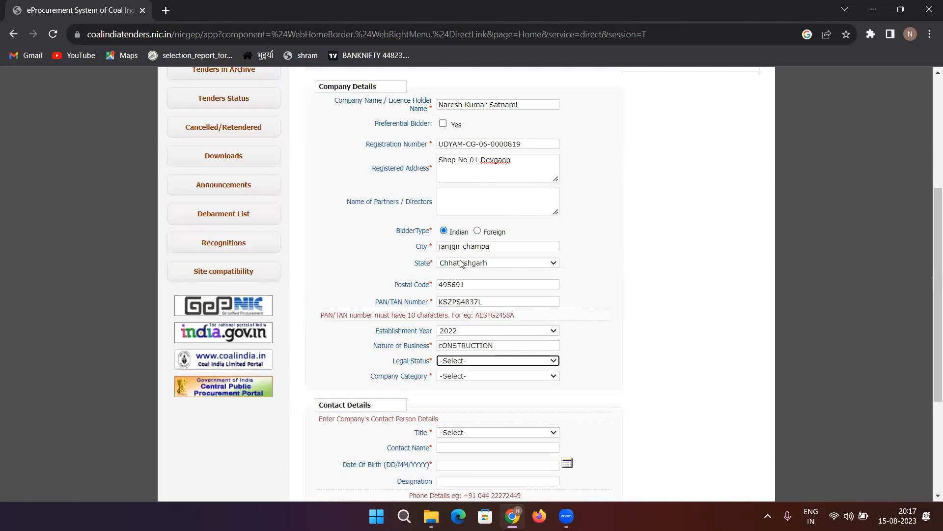
# Set Legal Status to Others and company category to Micro Unit as per MSME.
pyautogui.click(495, 361)
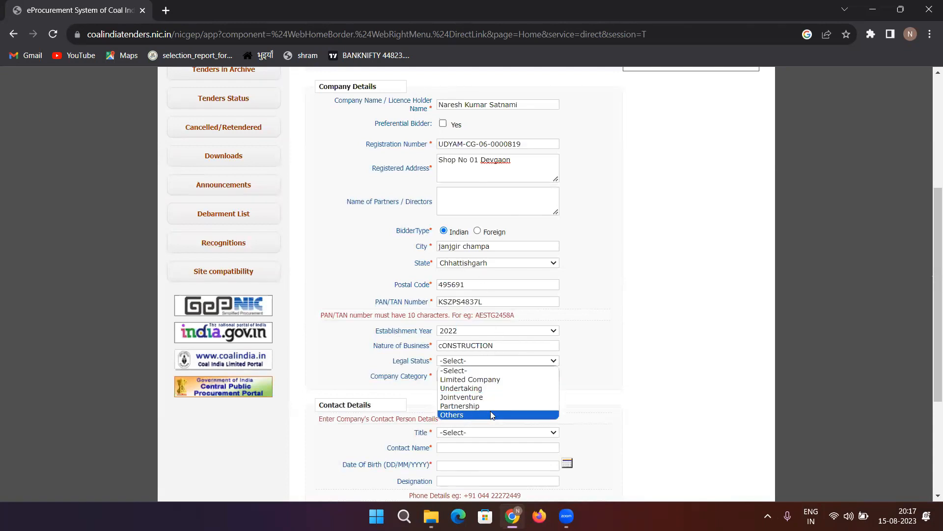
pyautogui.click(490, 411)
pyautogui.click(455, 377)
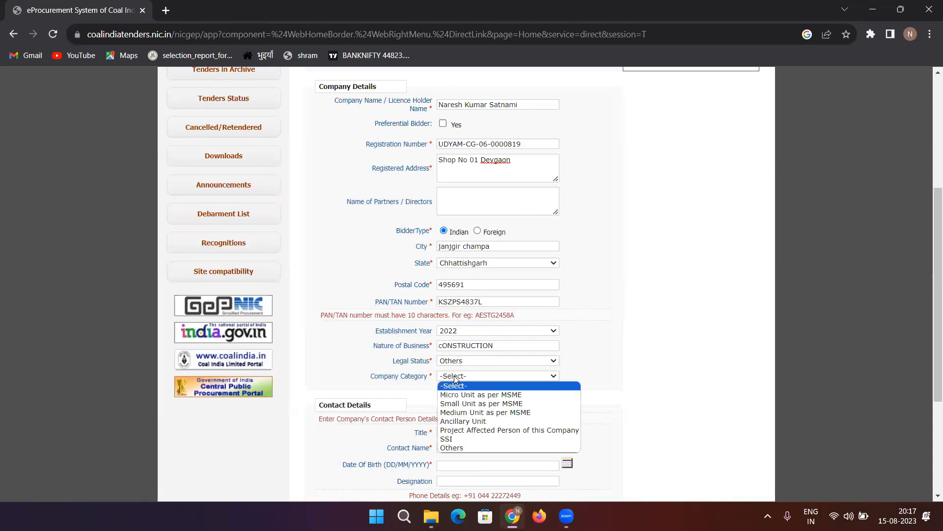
pyautogui.click(461, 396)
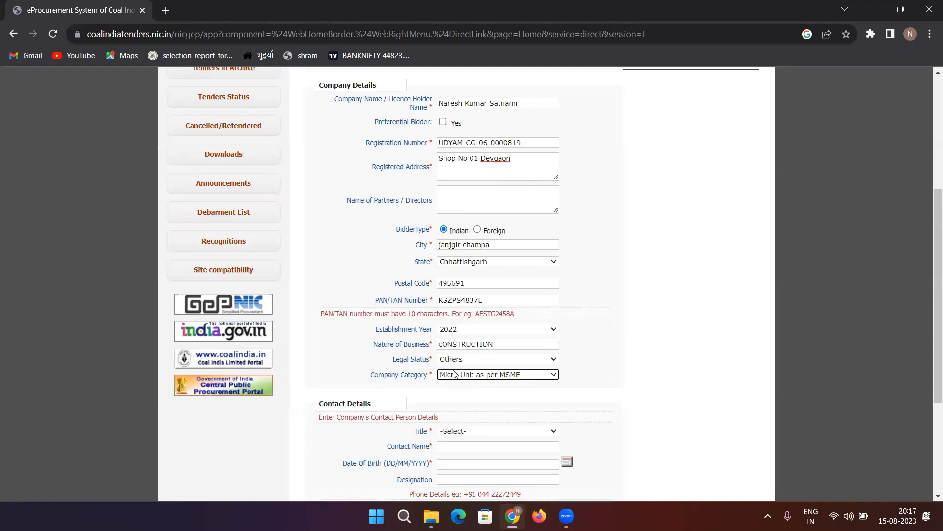
# Set the contact title to Mr and enter the contact person's name.
pyautogui.scroll(-3, 459, 392)
pyautogui.click(443, 311)
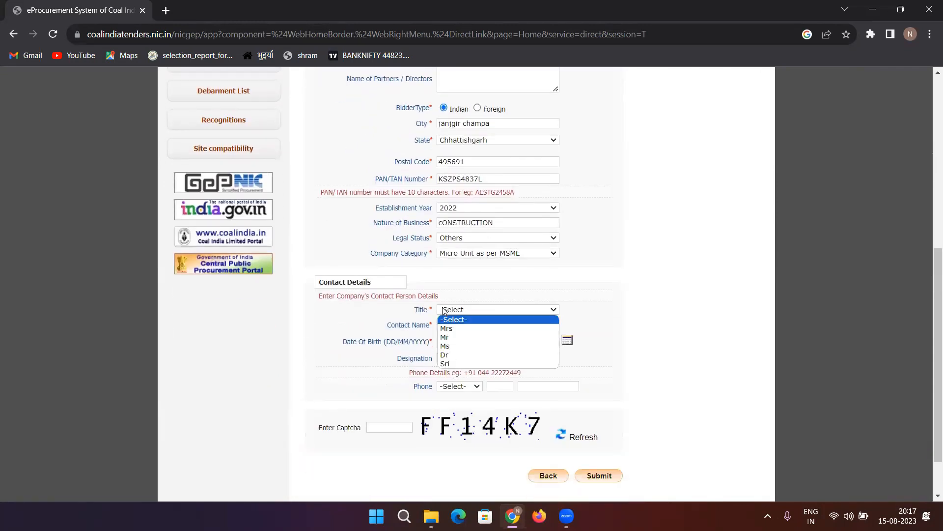
pyautogui.click(444, 326)
pyautogui.click(443, 326)
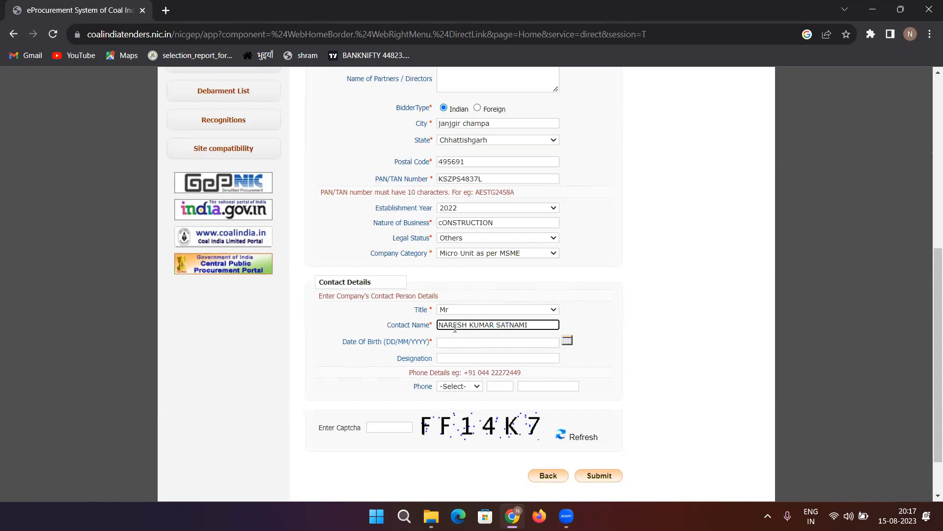
pyautogui.click(568, 340)
pyautogui.click(541, 361)
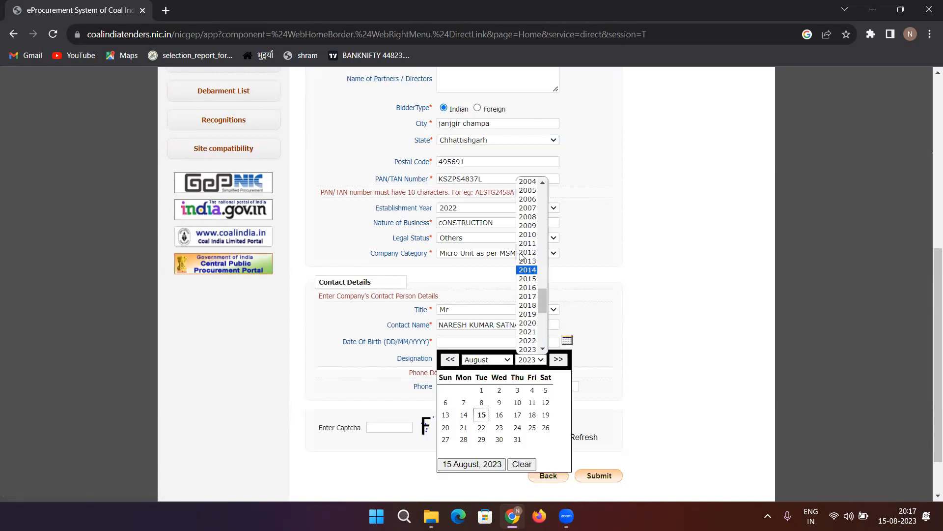
pyautogui.scroll(3, 524, 256)
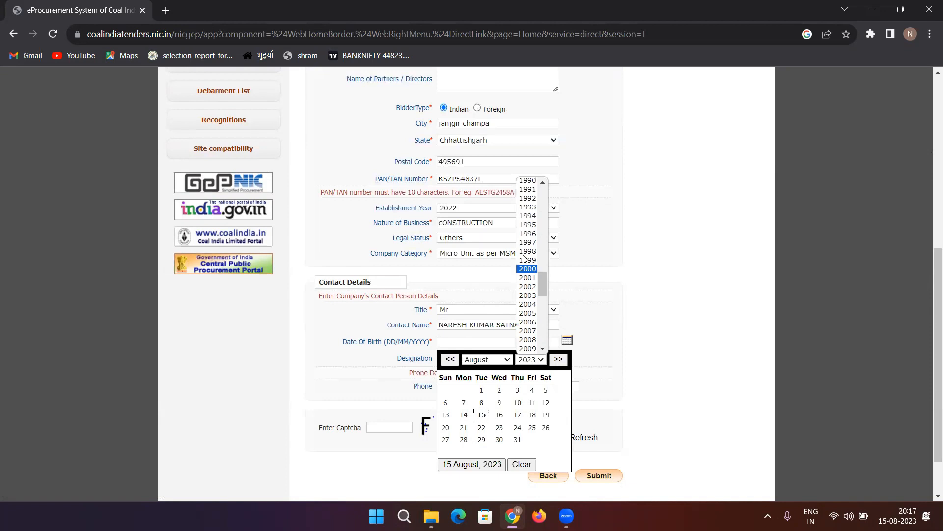
pyautogui.click(526, 233)
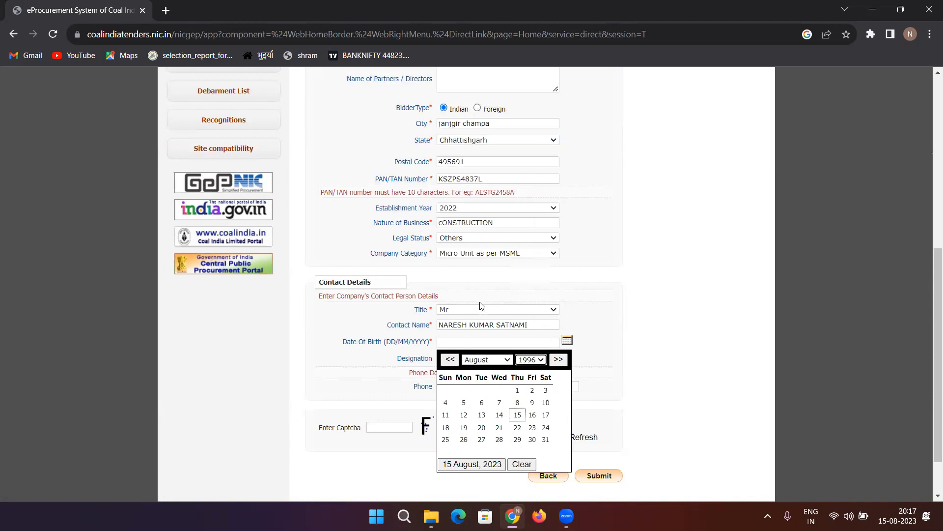
pyautogui.click(466, 359)
pyautogui.click(484, 419)
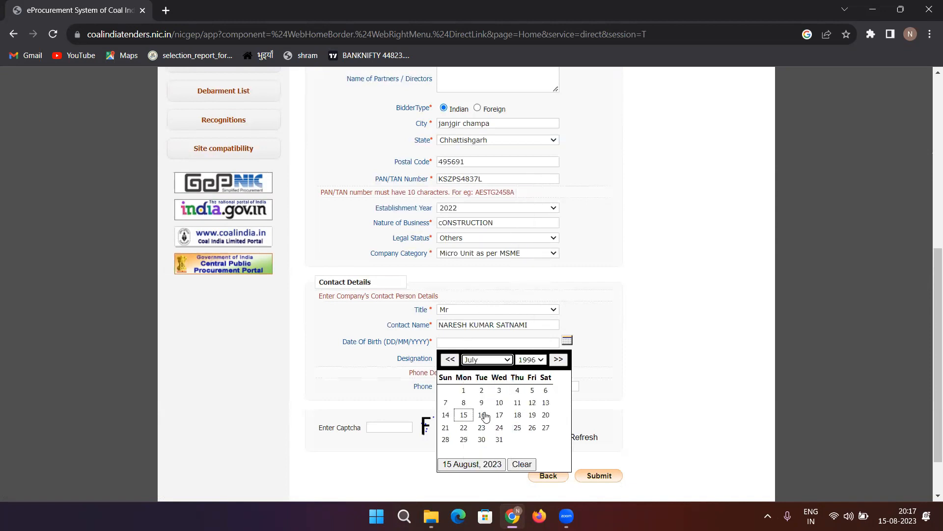
pyautogui.click(463, 391)
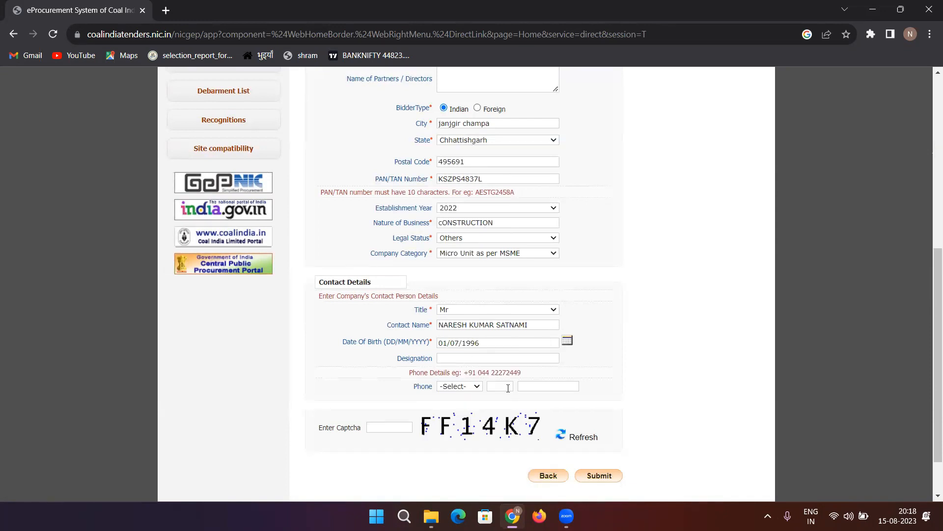
pyautogui.scroll(-1, 406, 404)
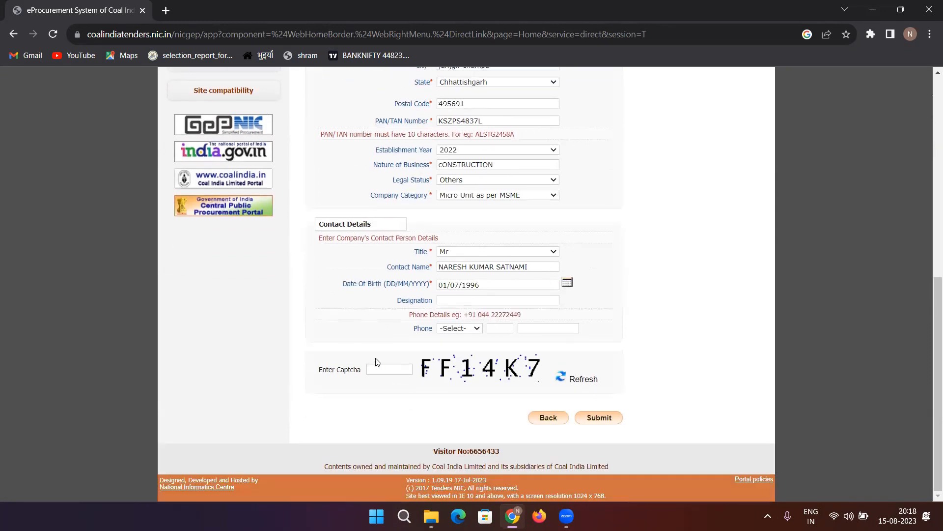
# Enter the captcha, submit the bidder enrollment form, and decline Chrome's offer to save the address.
pyautogui.click(384, 372)
pyautogui.click(598, 418)
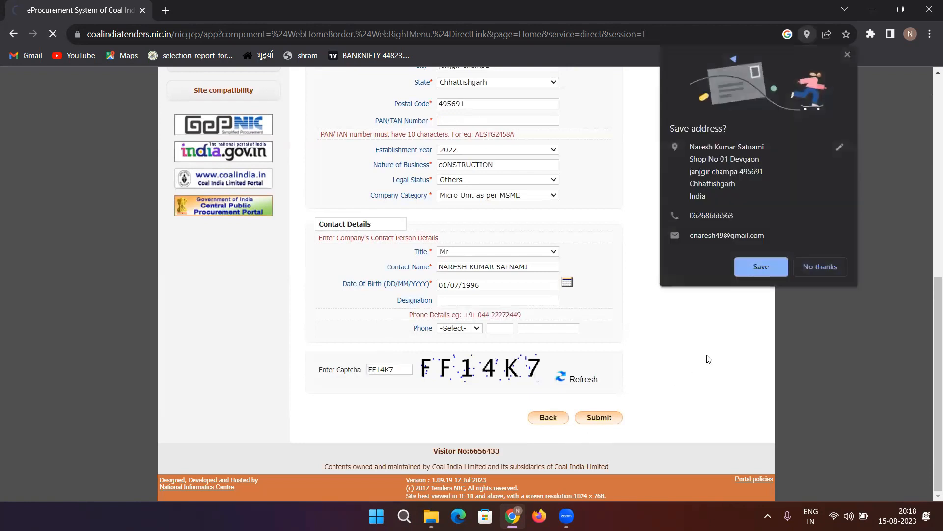
pyautogui.click(835, 265)
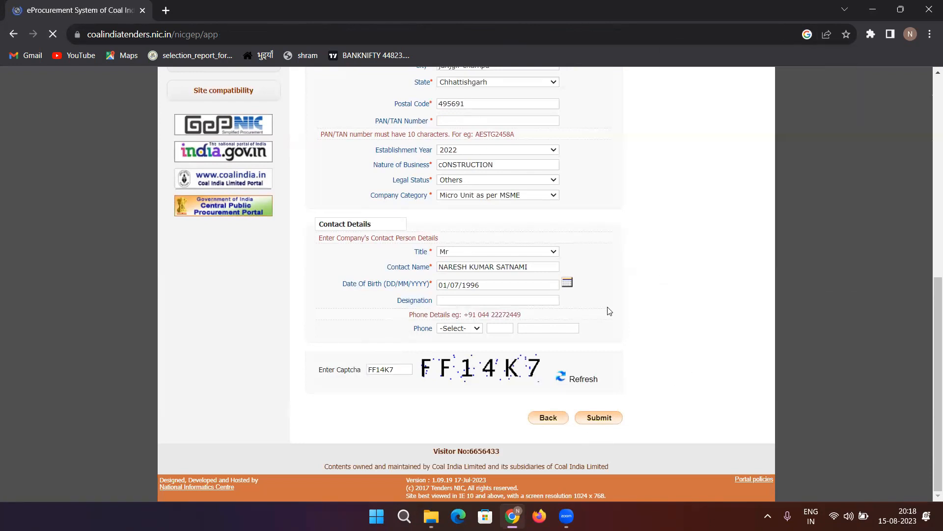
pyautogui.scroll(-5, 610, 311)
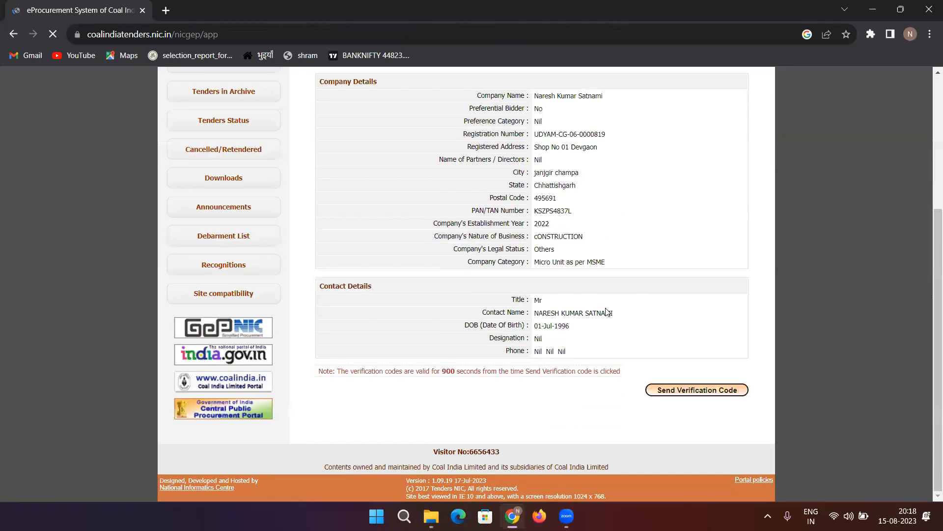
pyautogui.scroll(5, 608, 311)
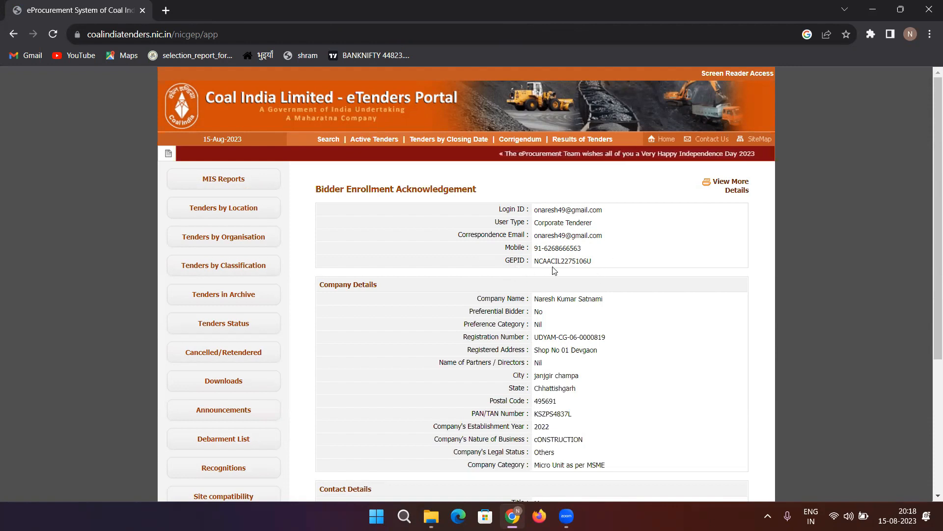
pyautogui.scroll(-1, 526, 296)
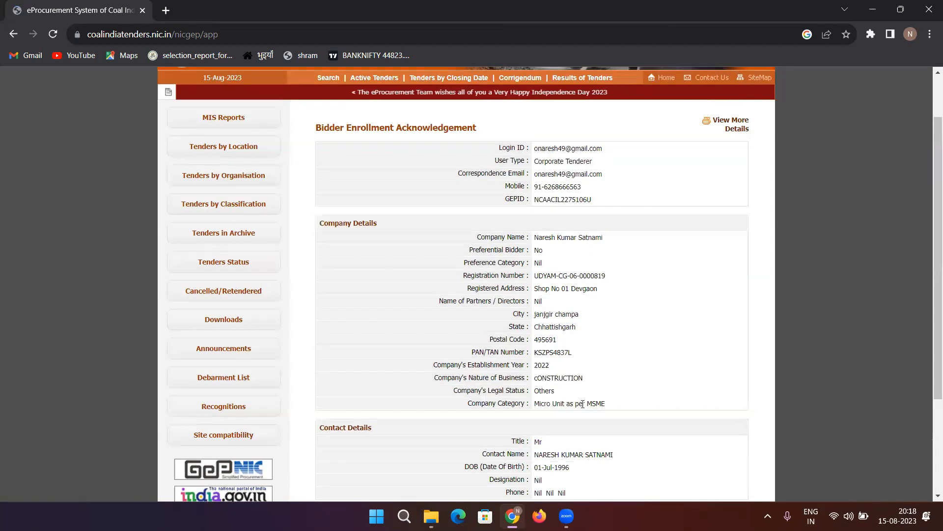
pyautogui.scroll(-3, 583, 404)
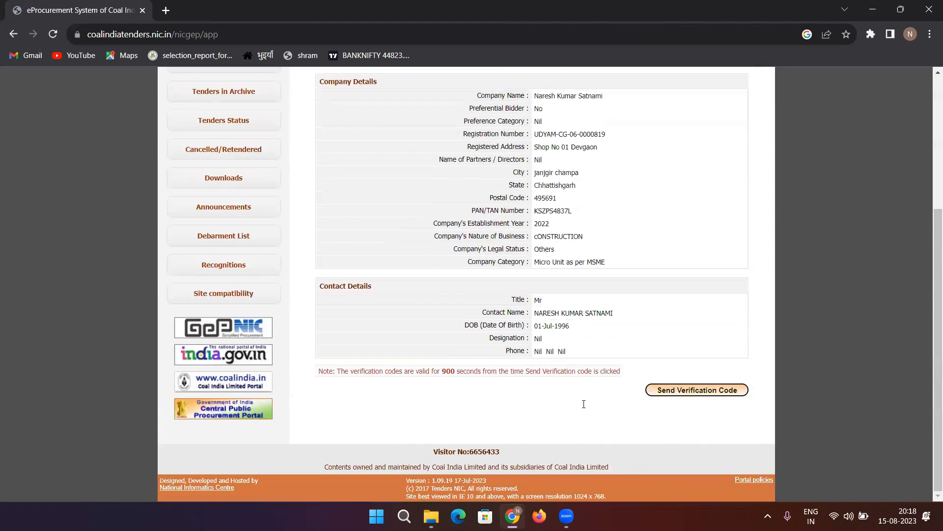
# Send the verification codes to the registered email and mobile from the acknowledgement page.
pyautogui.click(664, 393)
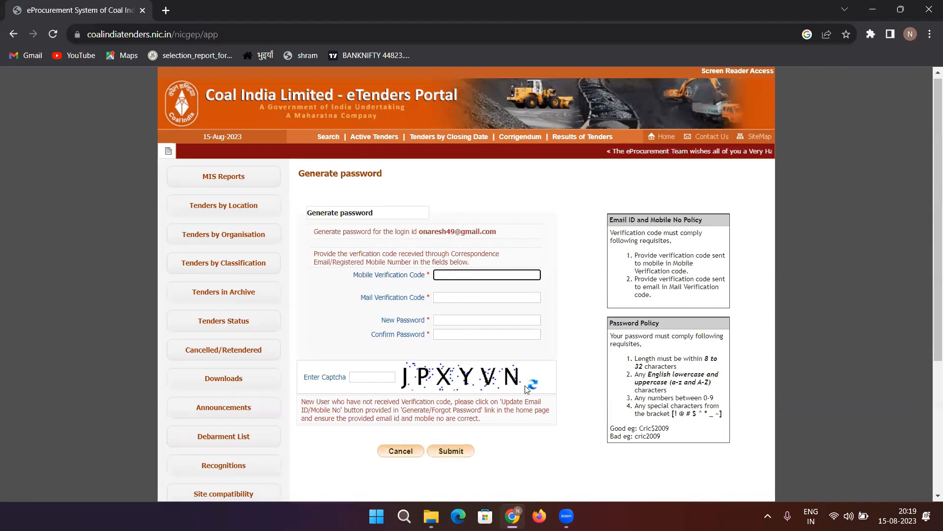
pyautogui.scroll(-2, 528, 390)
pyautogui.scroll(1, 526, 389)
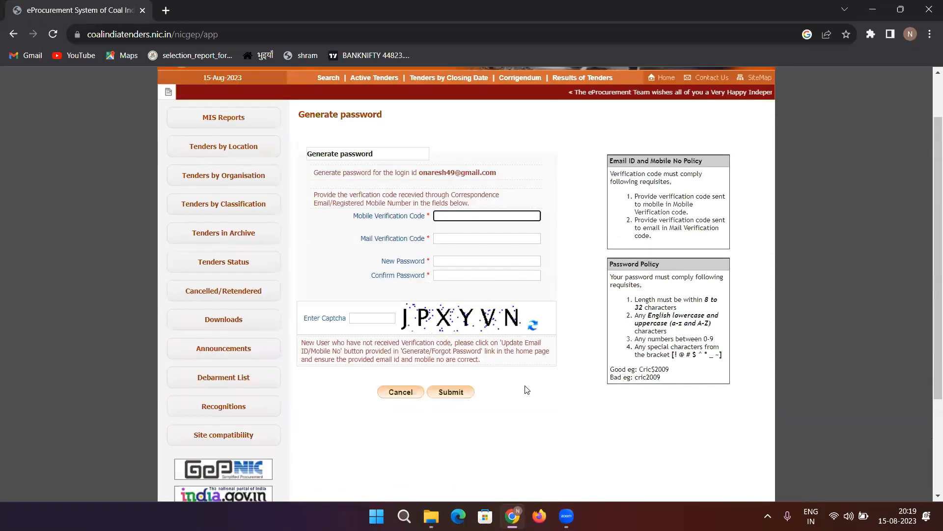